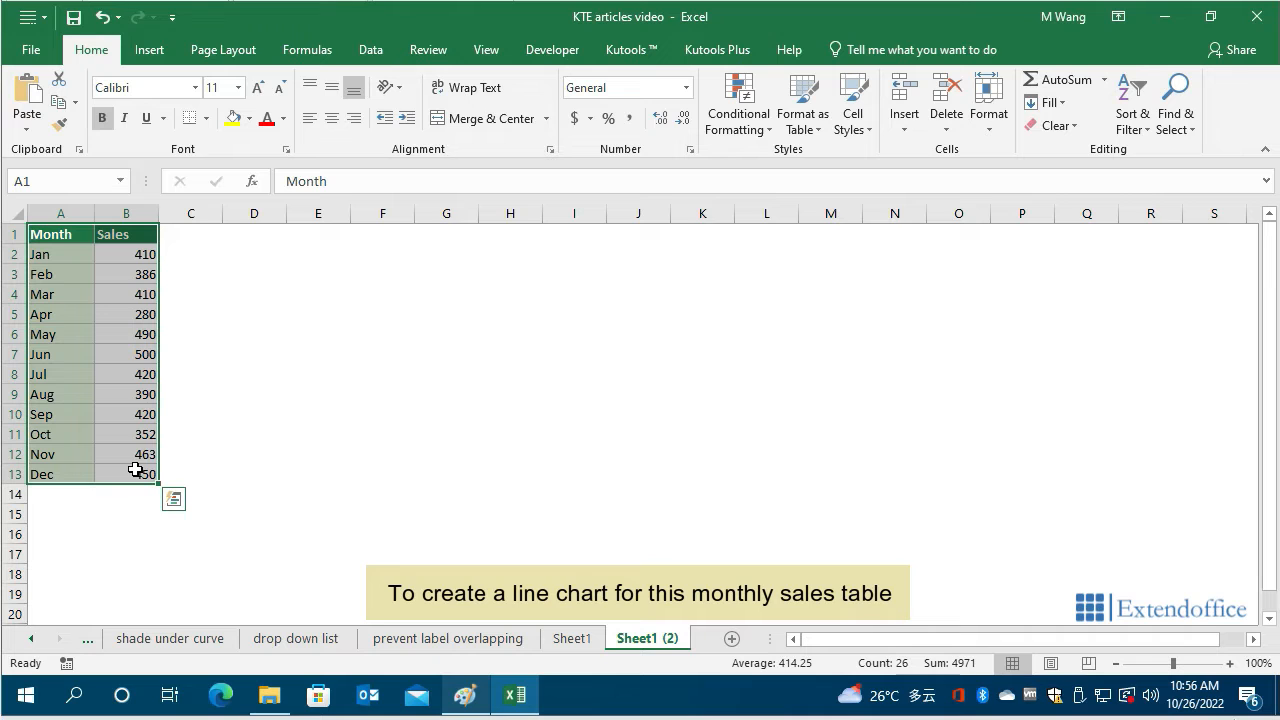
# Step: Insert a trial line chart with markers of Sales, inspect it, then delete it
pyautogui.click(145, 55)
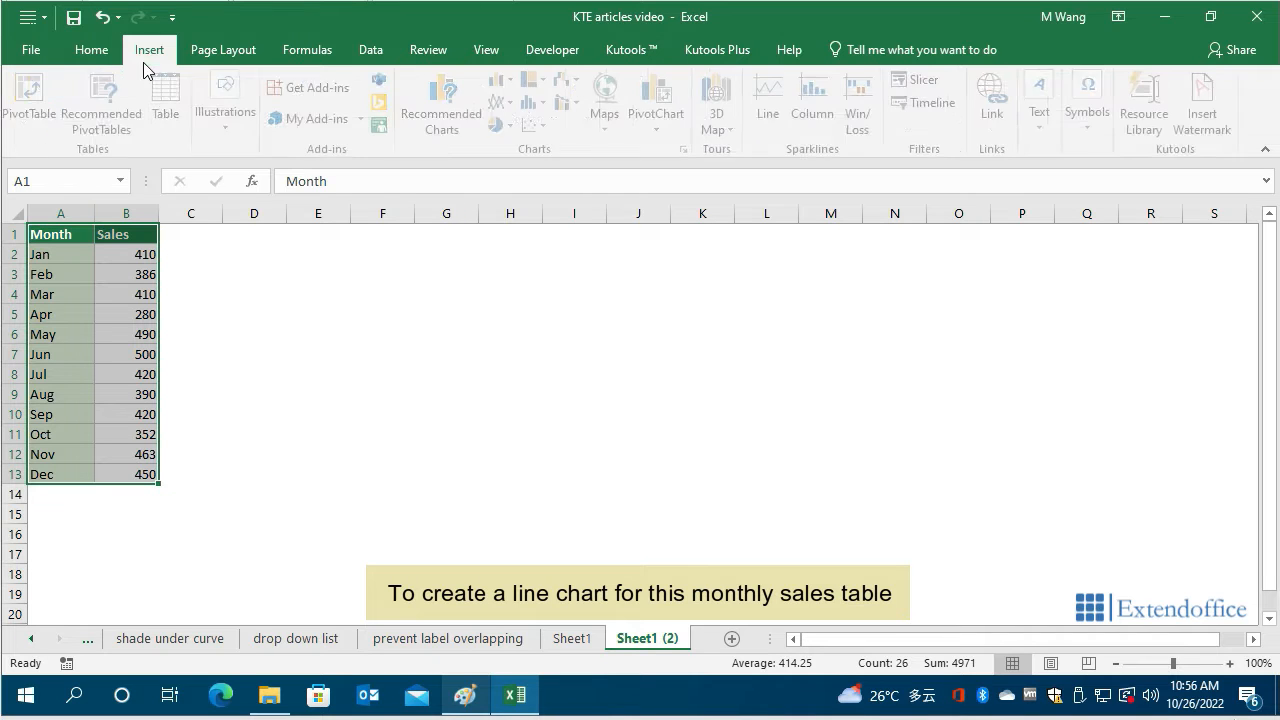
pyautogui.click(503, 102)
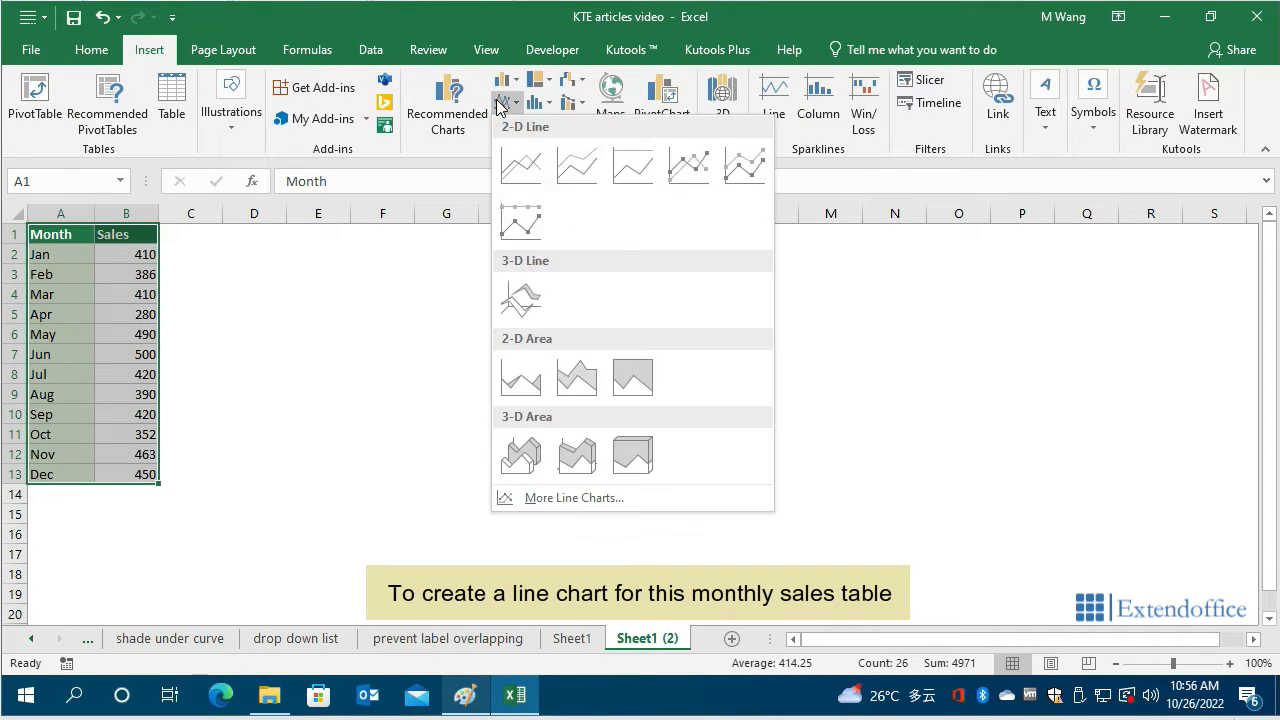
pyautogui.click(697, 180)
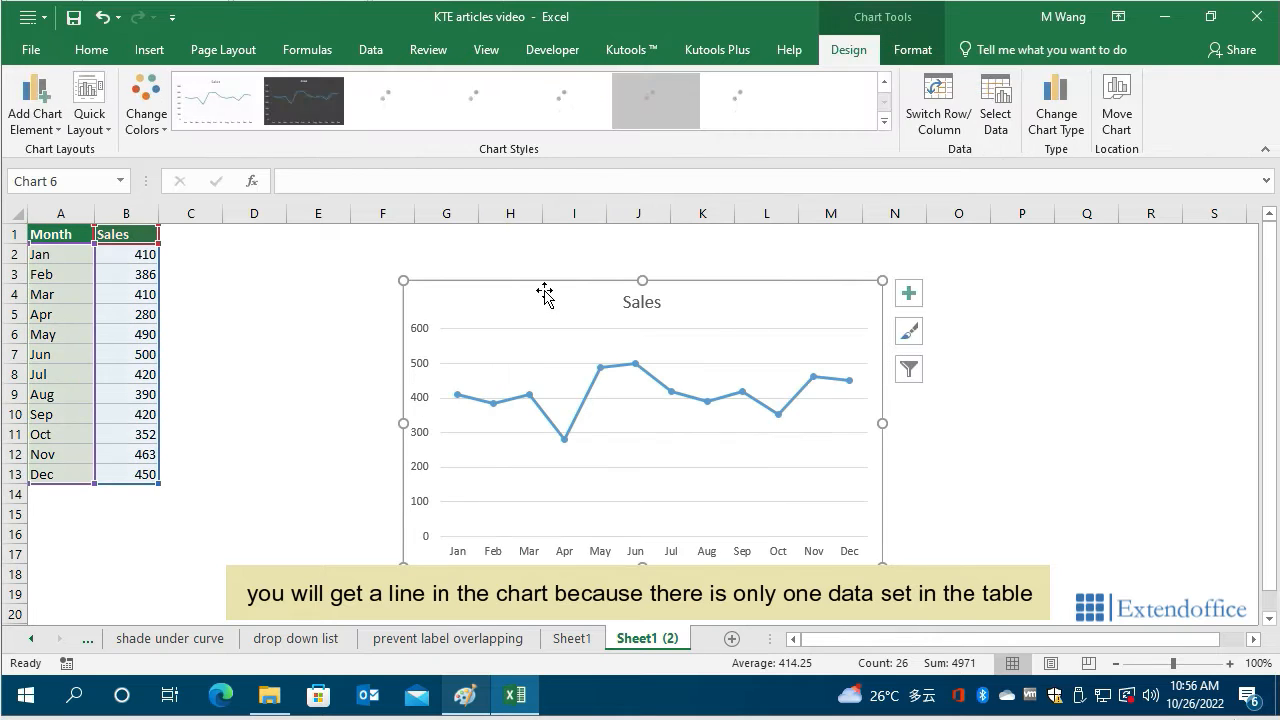
pyautogui.moveTo(543, 294); pyautogui.dragTo(484, 260)
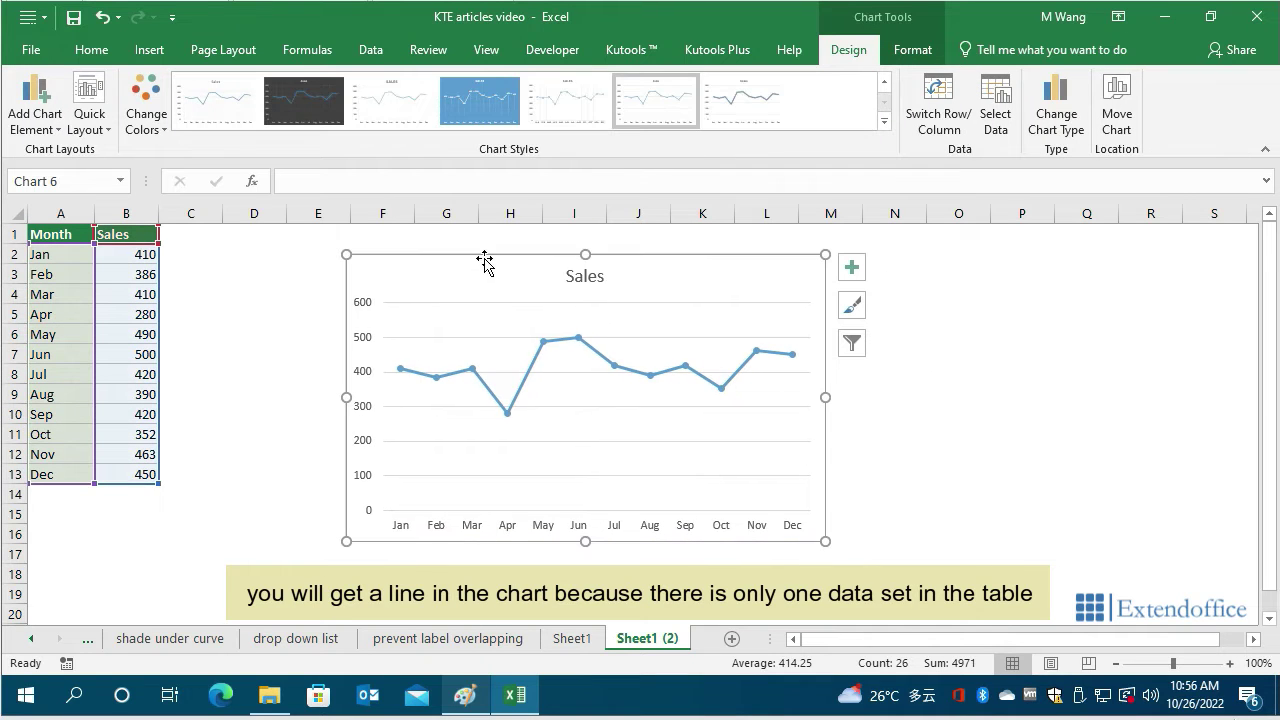
pyautogui.click(558, 342)
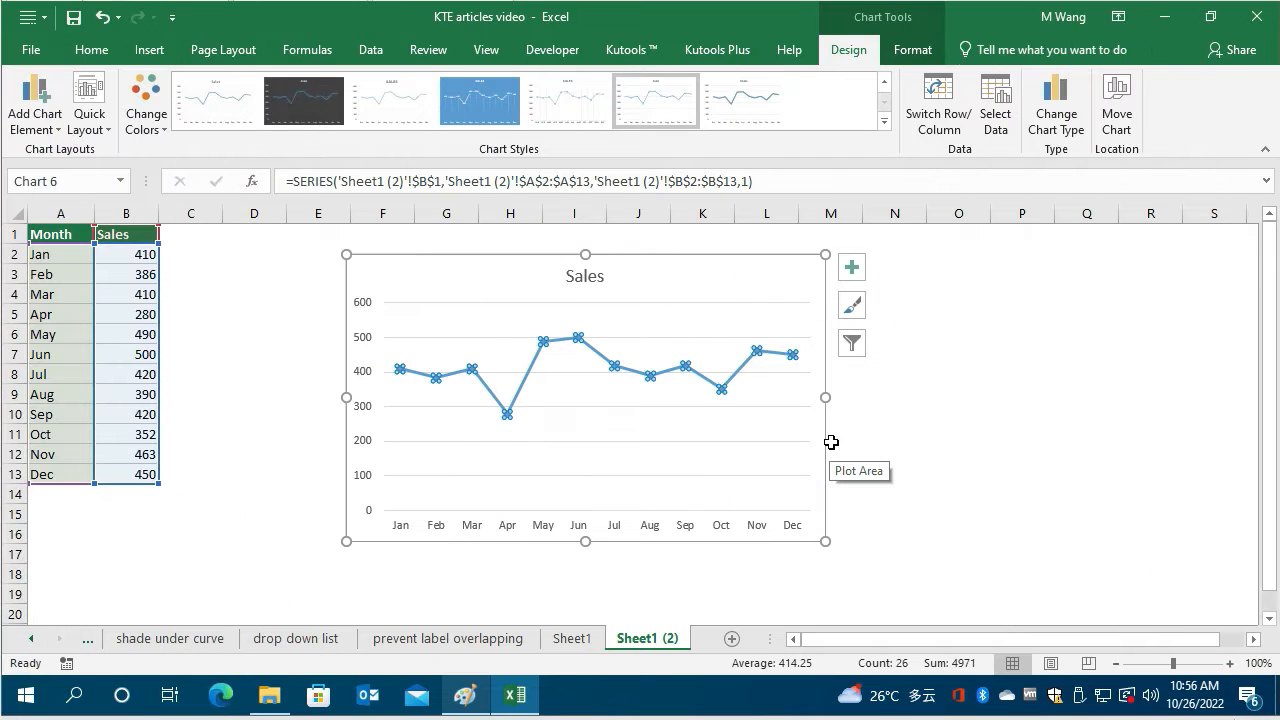
pyautogui.click(920, 443)
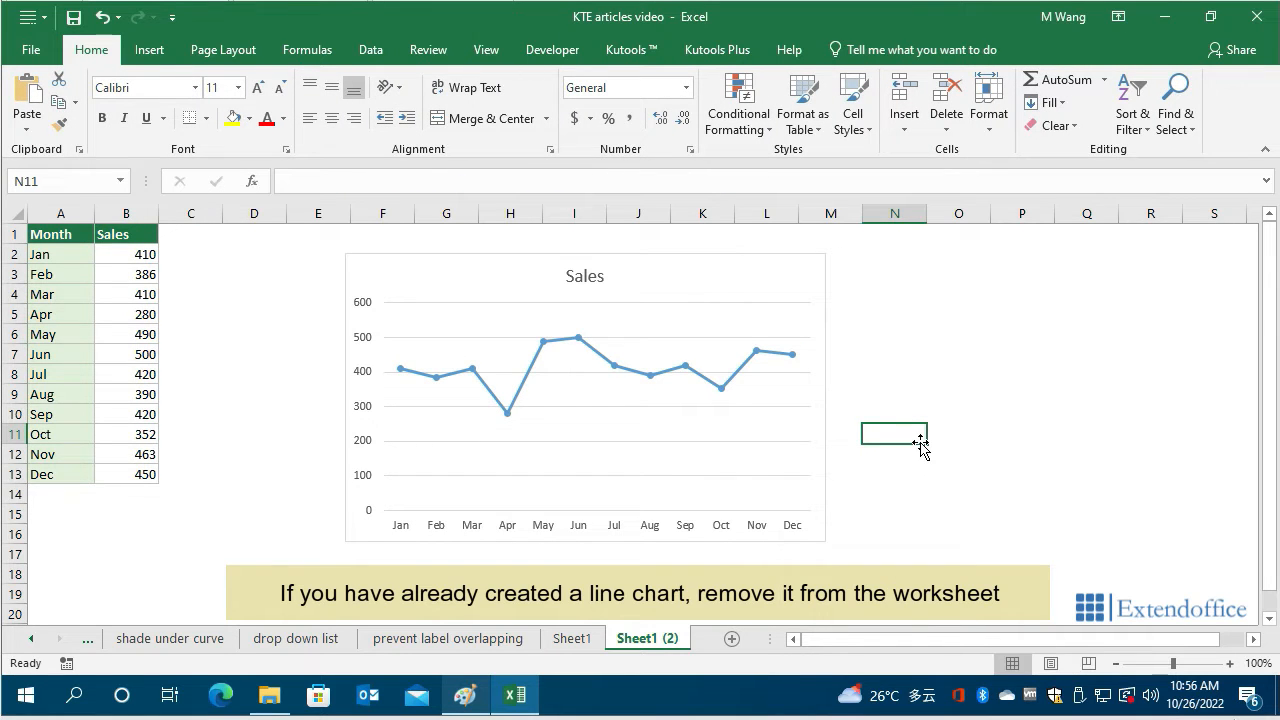
pyautogui.click(449, 265)
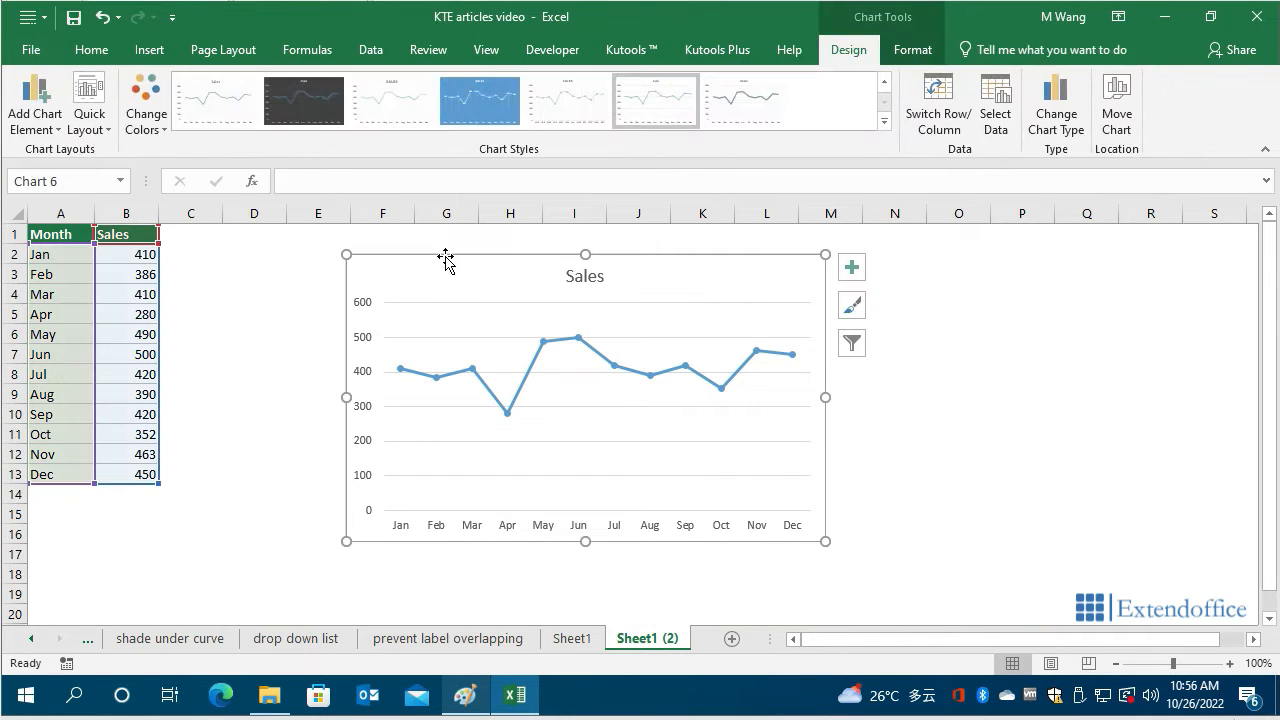
pyautogui.press('Delete')
# Step: Add a 'Shade Area' header in C1 and widen column C to fit it
pyautogui.click(184, 234)
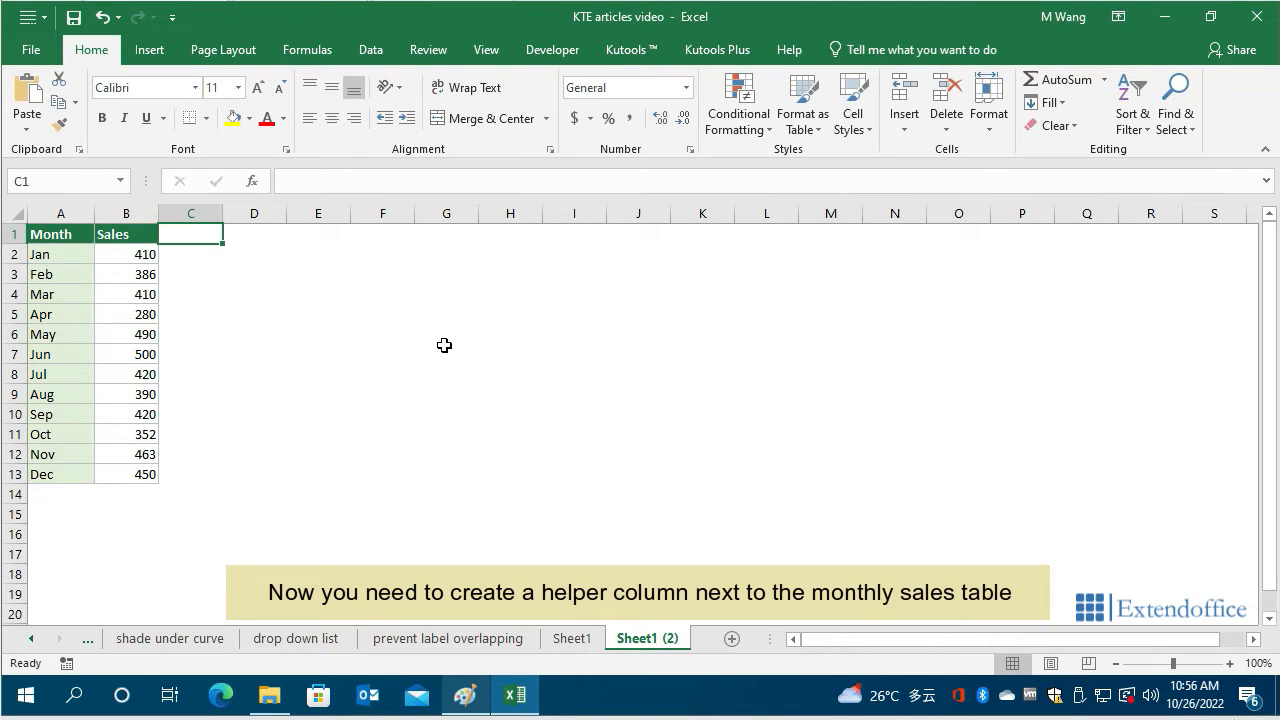
pyautogui.write('S')
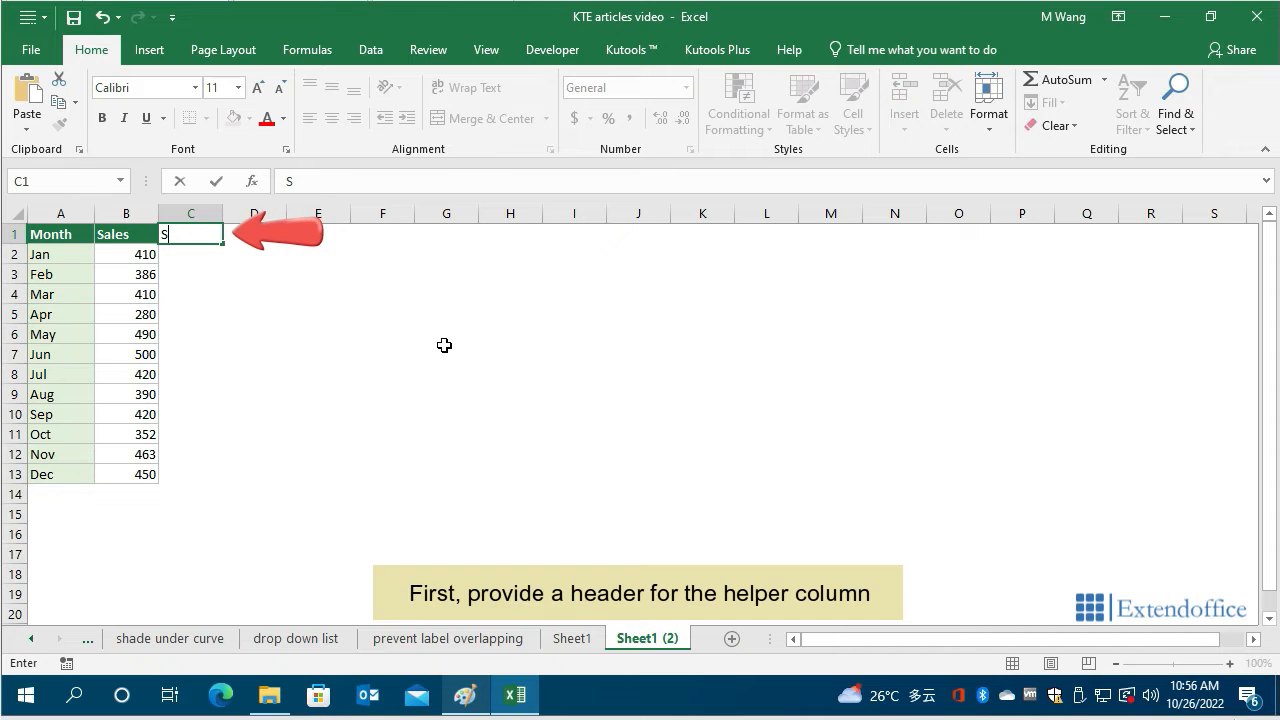
pyautogui.write('hade Area')
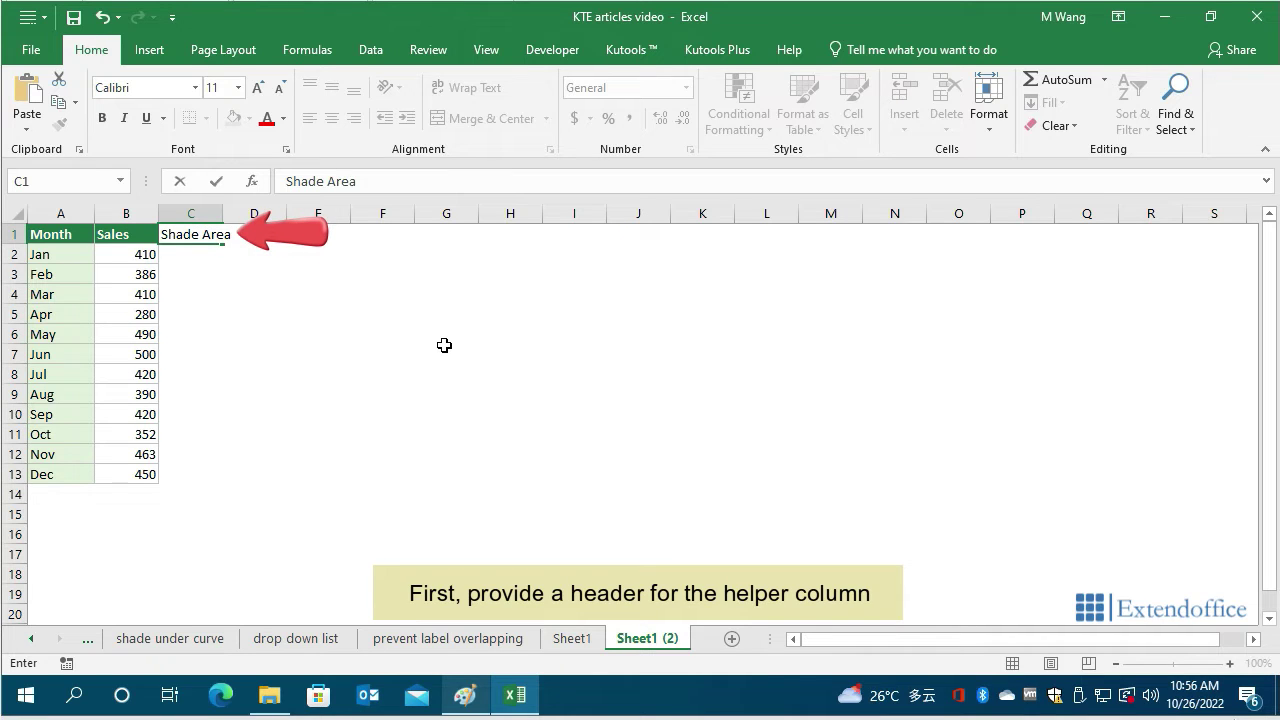
pyautogui.press('Return')
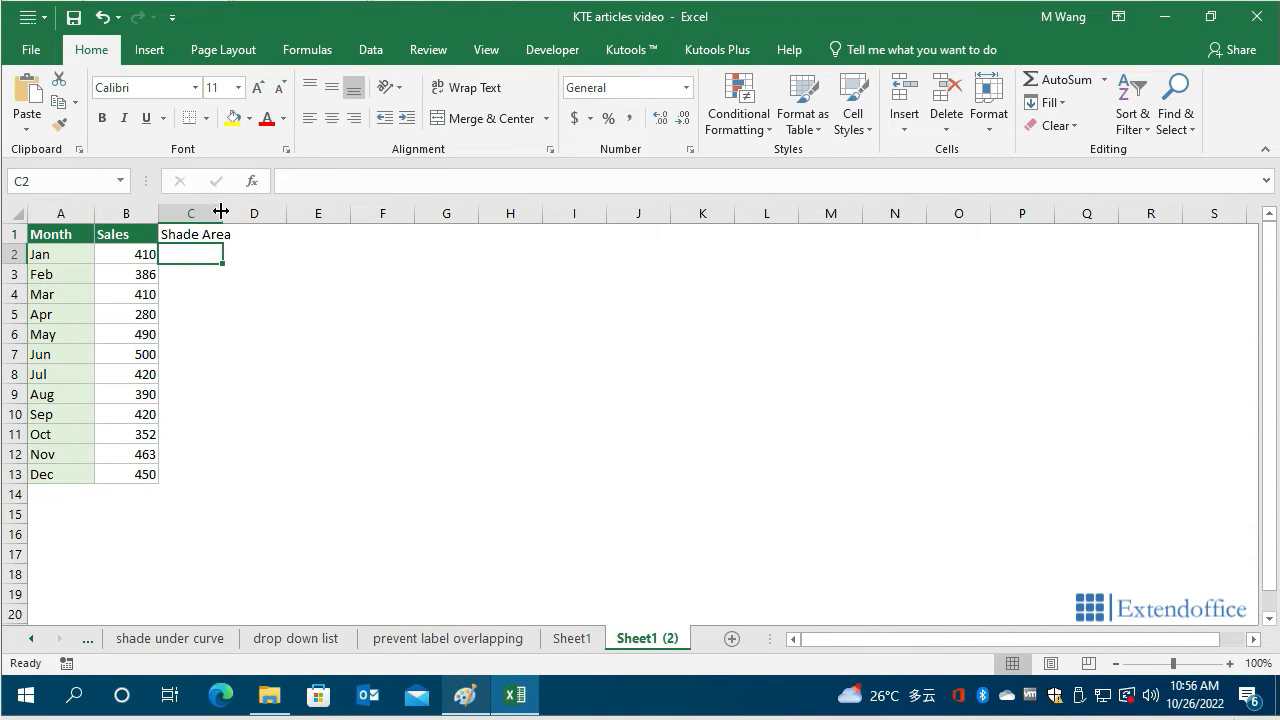
pyautogui.moveTo(222, 212); pyautogui.dragTo(247, 212)
pyautogui.click(213, 234)
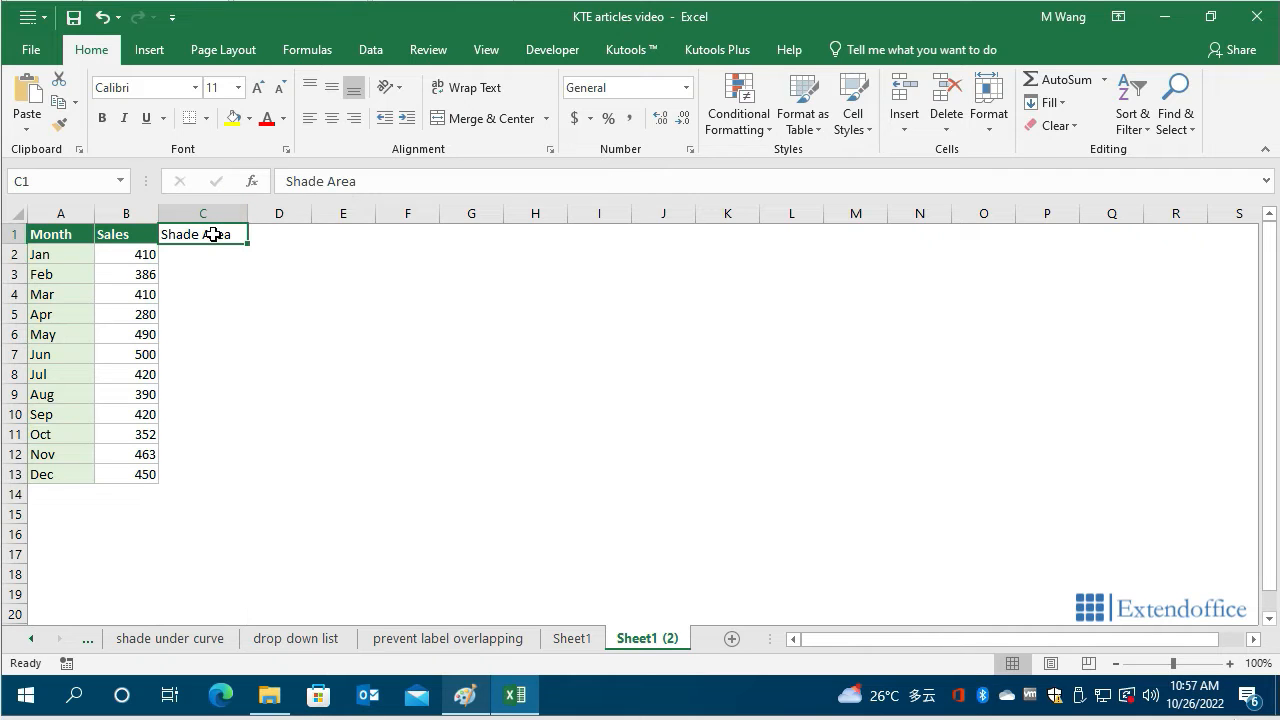
# Step: Enter =B2 in C2 and fill the formula down to C13 for all twelve months
pyautogui.click(193, 256)
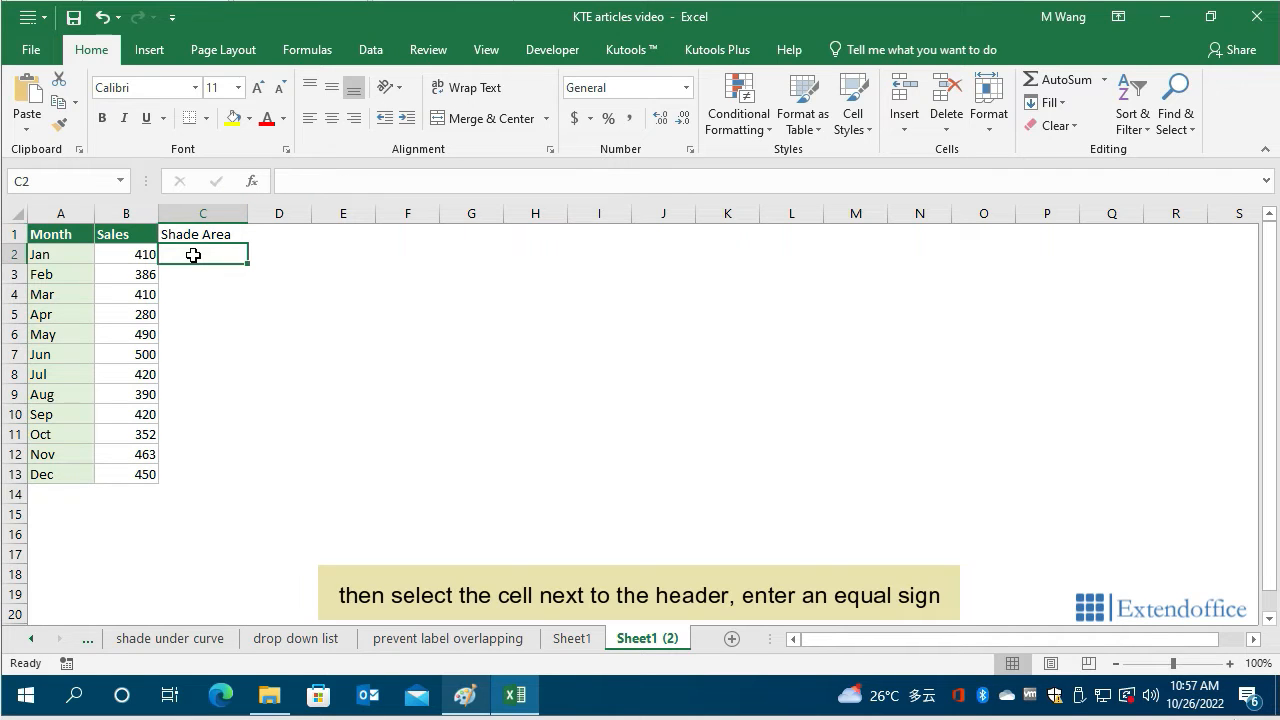
pyautogui.write('=')
pyautogui.click(134, 257)
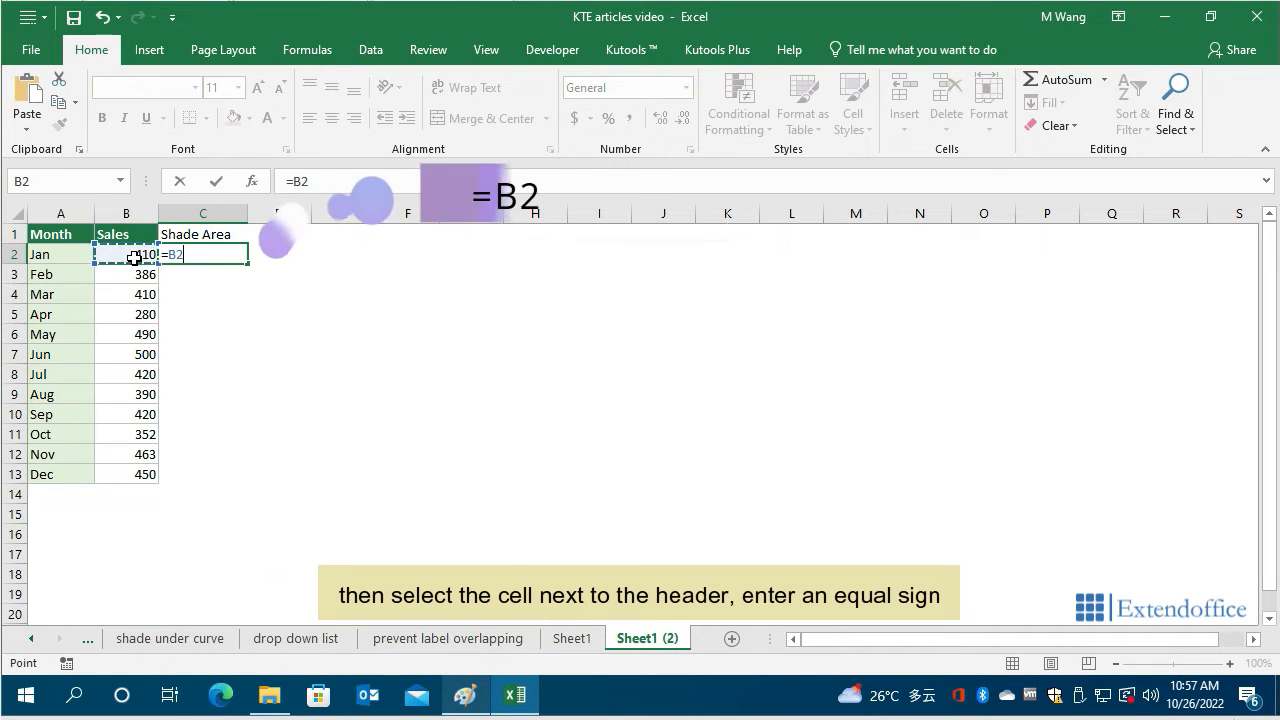
pyautogui.press('Return')
pyautogui.click(191, 256)
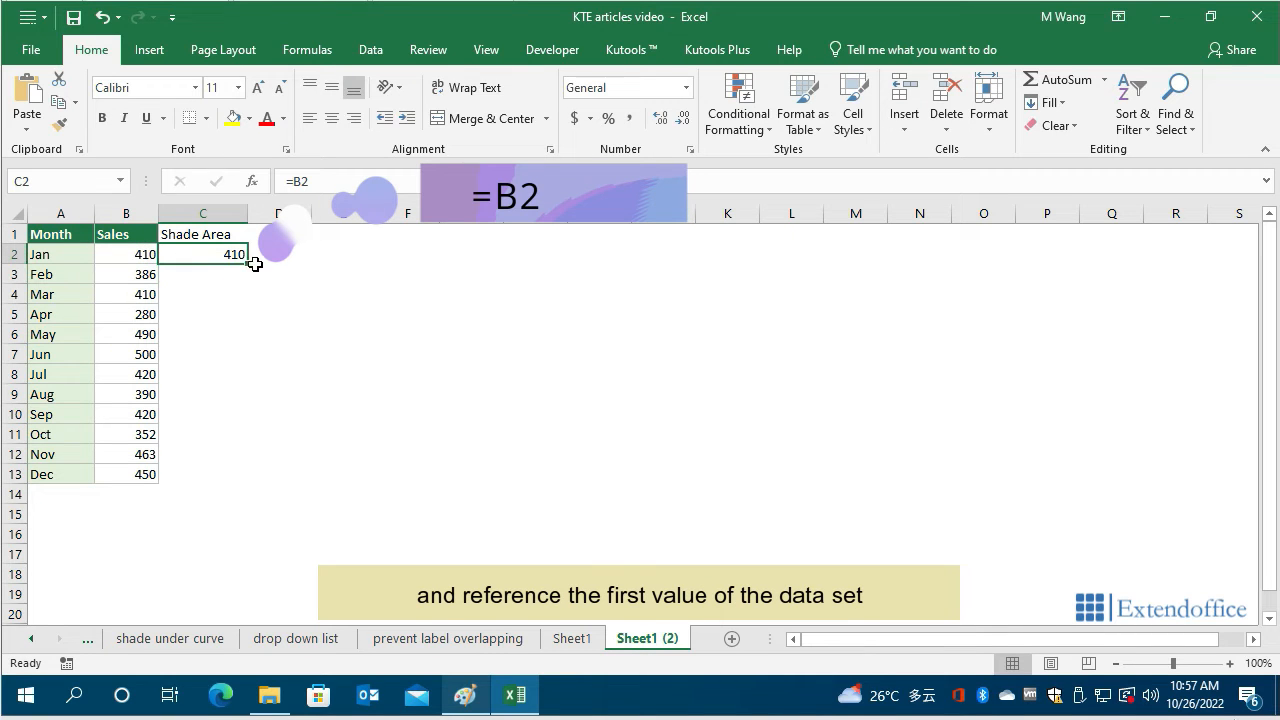
pyautogui.moveTo(248, 266); pyautogui.dragTo(251, 477)
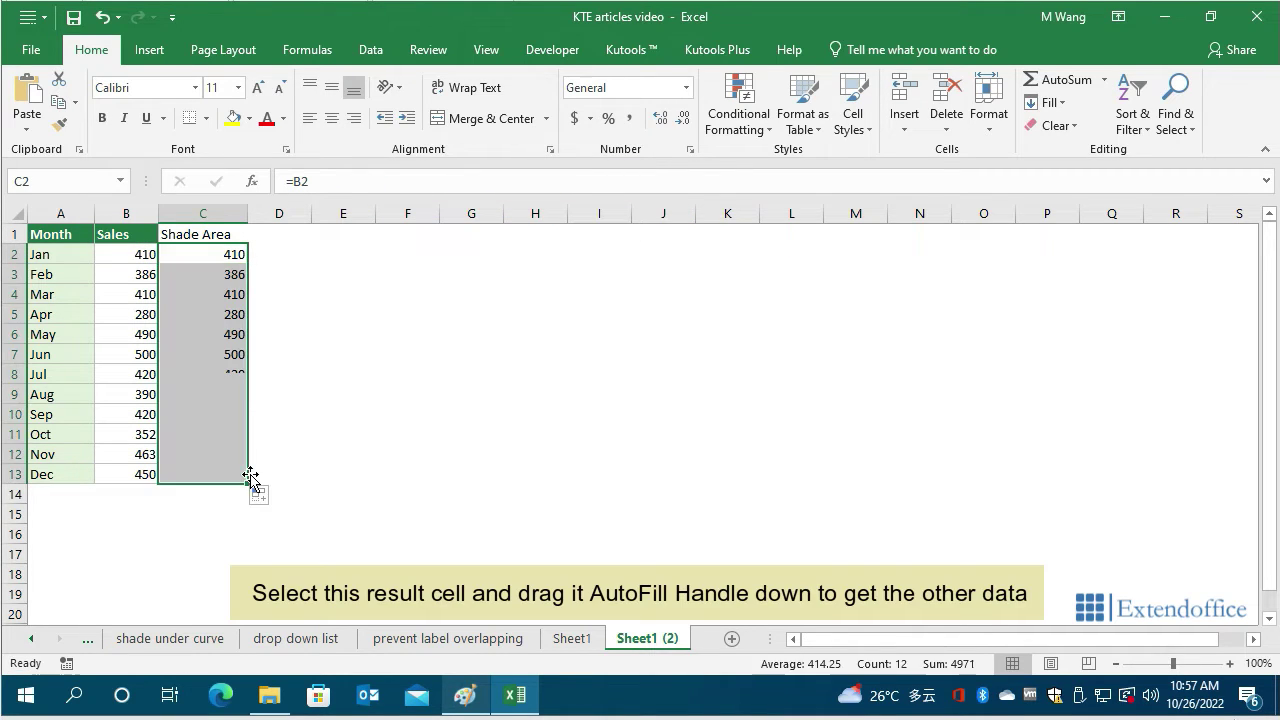
pyautogui.click(447, 476)
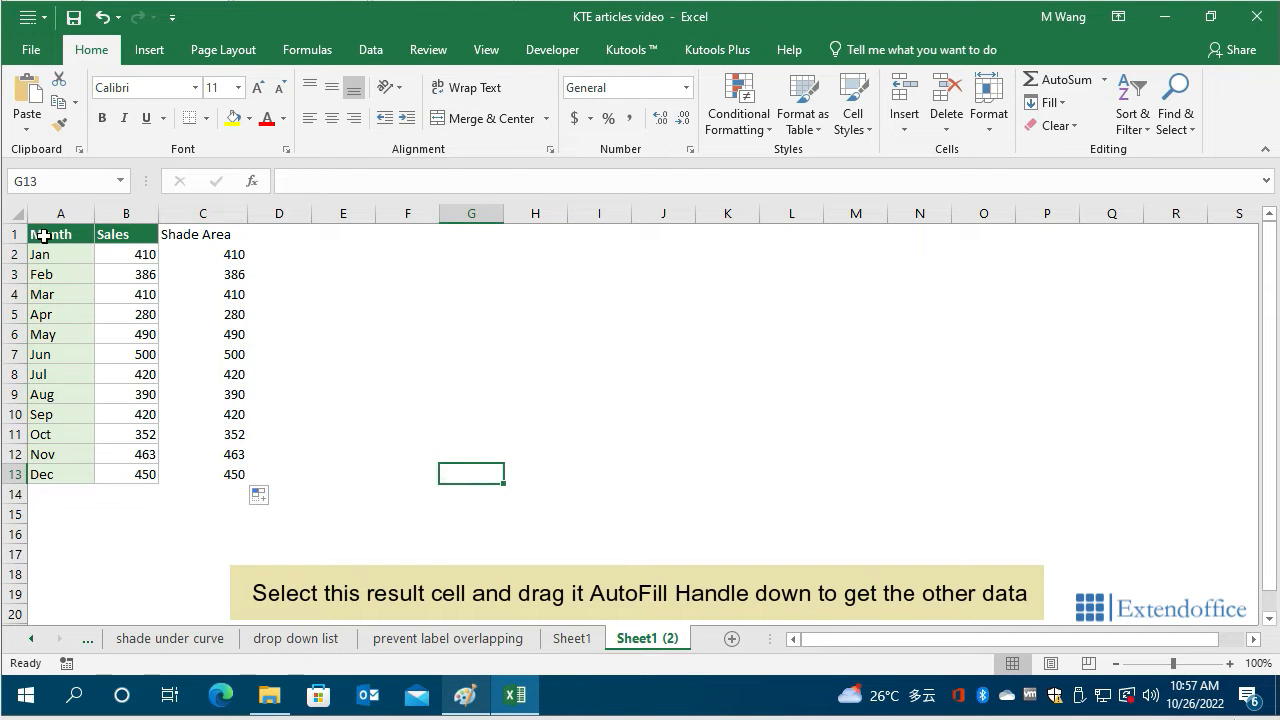
pyautogui.moveTo(44, 236); pyautogui.dragTo(240, 474)
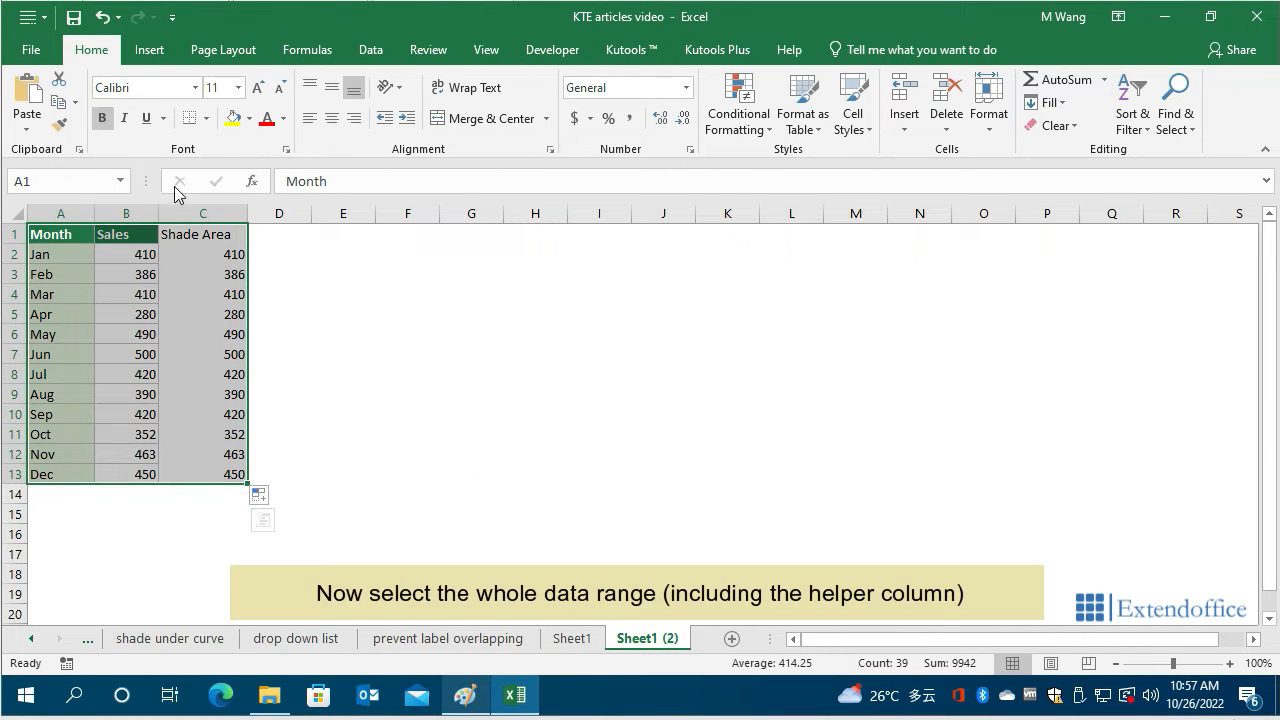
# Step: Insert a line chart with markers for Sales and Shade Area and position it beside the data
pyautogui.click(148, 62)
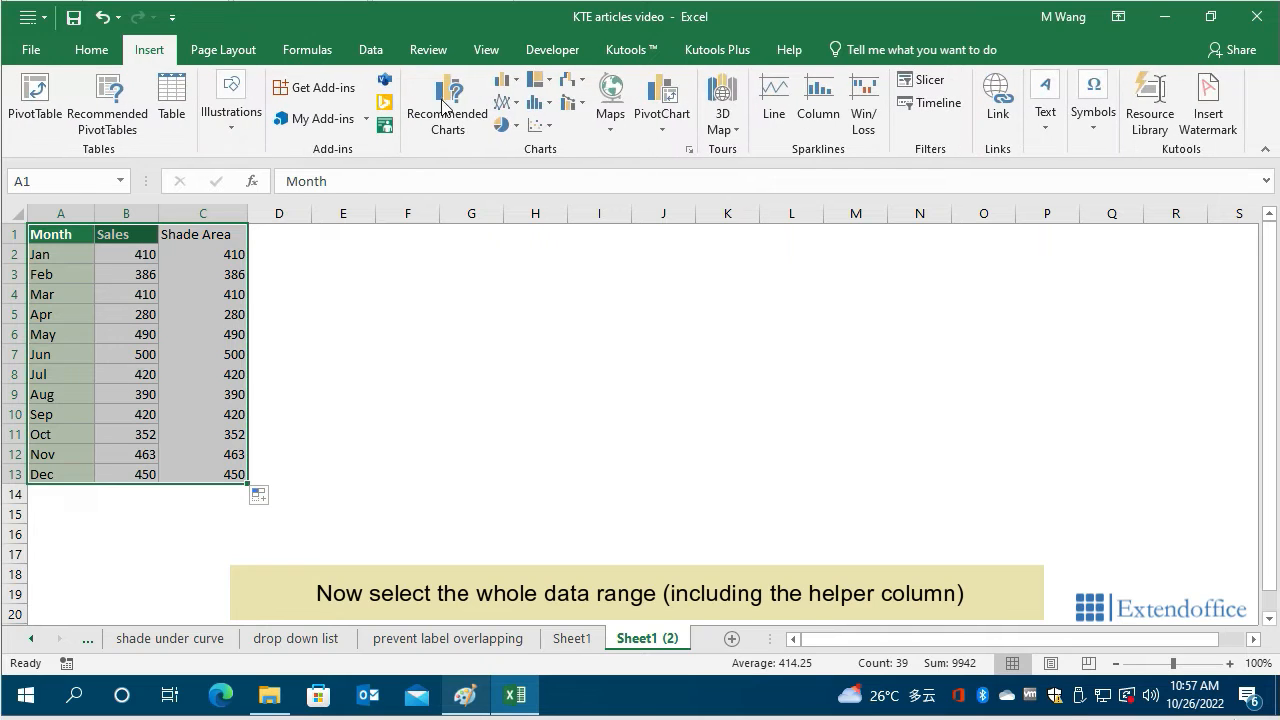
pyautogui.click(503, 104)
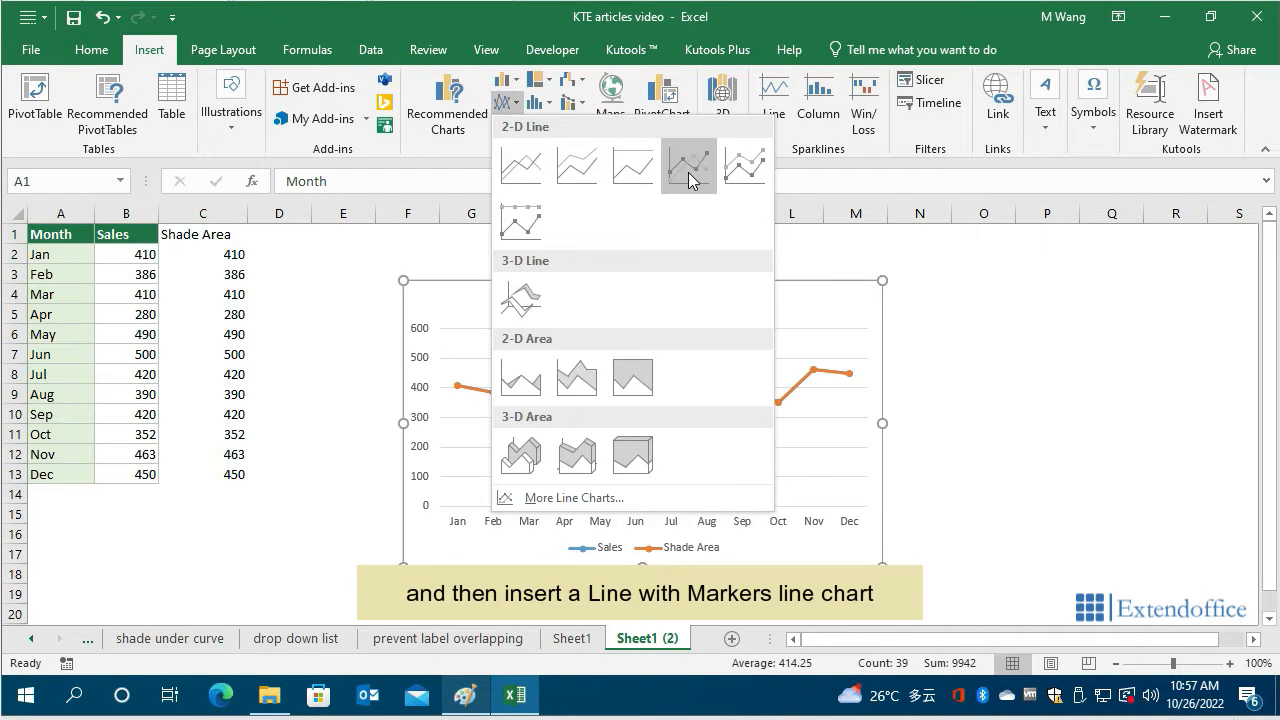
pyautogui.click(689, 165)
pyautogui.moveTo(539, 284); pyautogui.dragTo(508, 246)
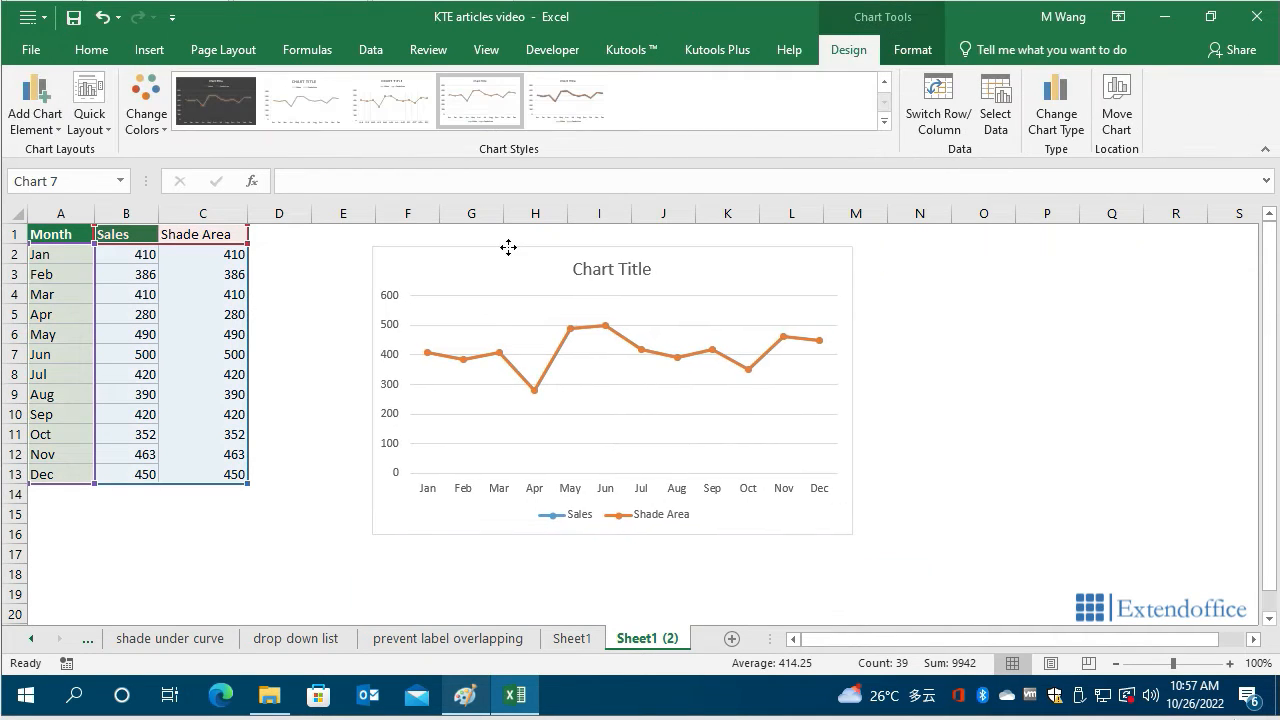
# Step: Change the Shade Area series to Stacked Area in the Combo chart type dialog
pyautogui.rightClick(575, 329)
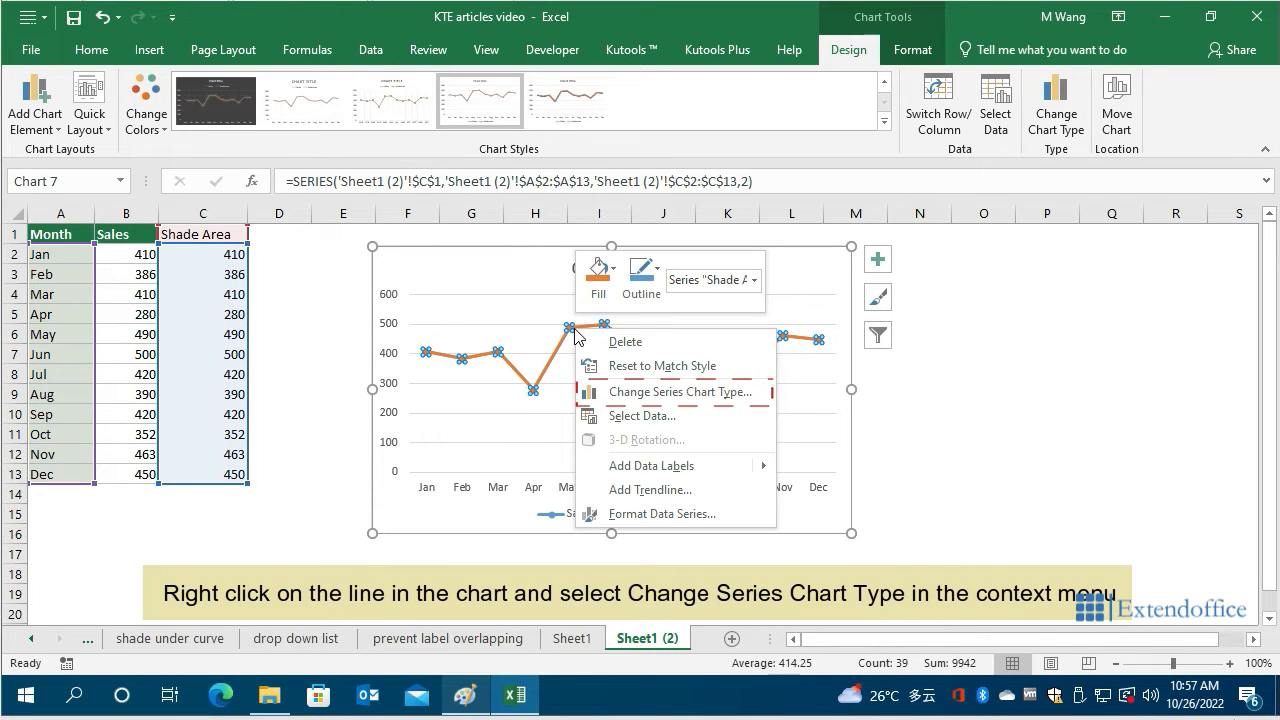
pyautogui.click(645, 392)
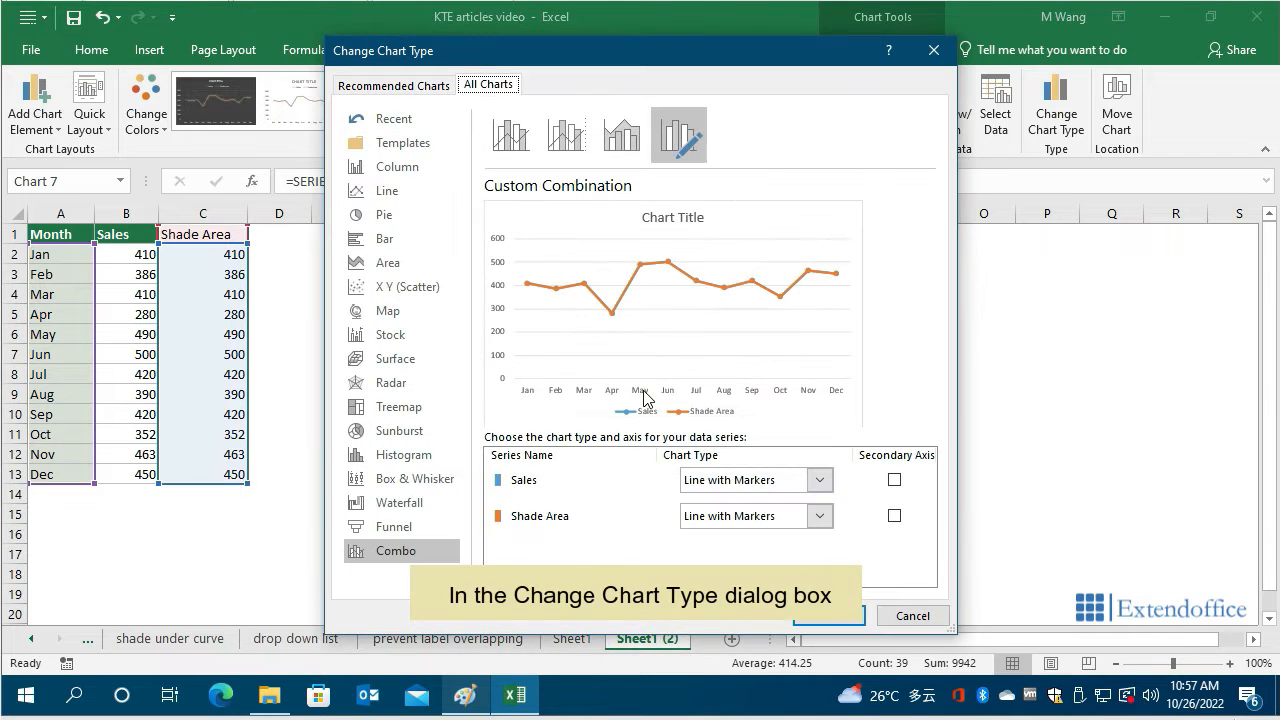
pyautogui.click(821, 517)
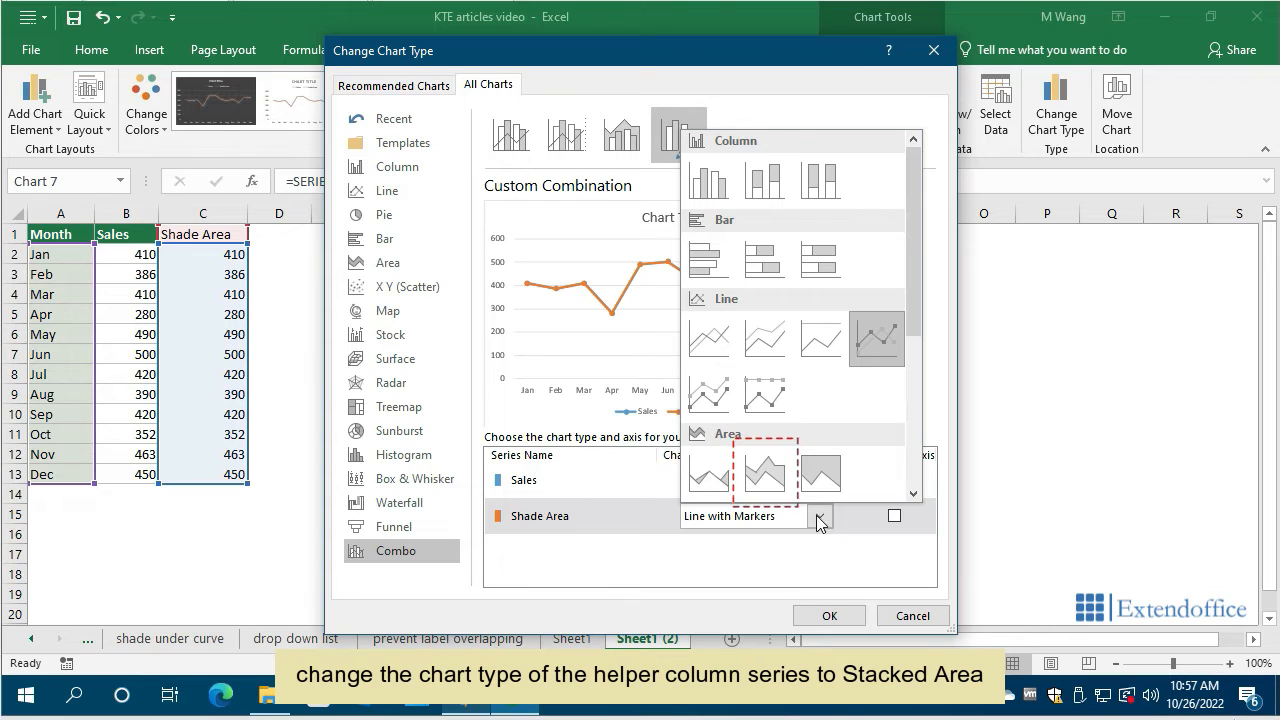
pyautogui.click(768, 475)
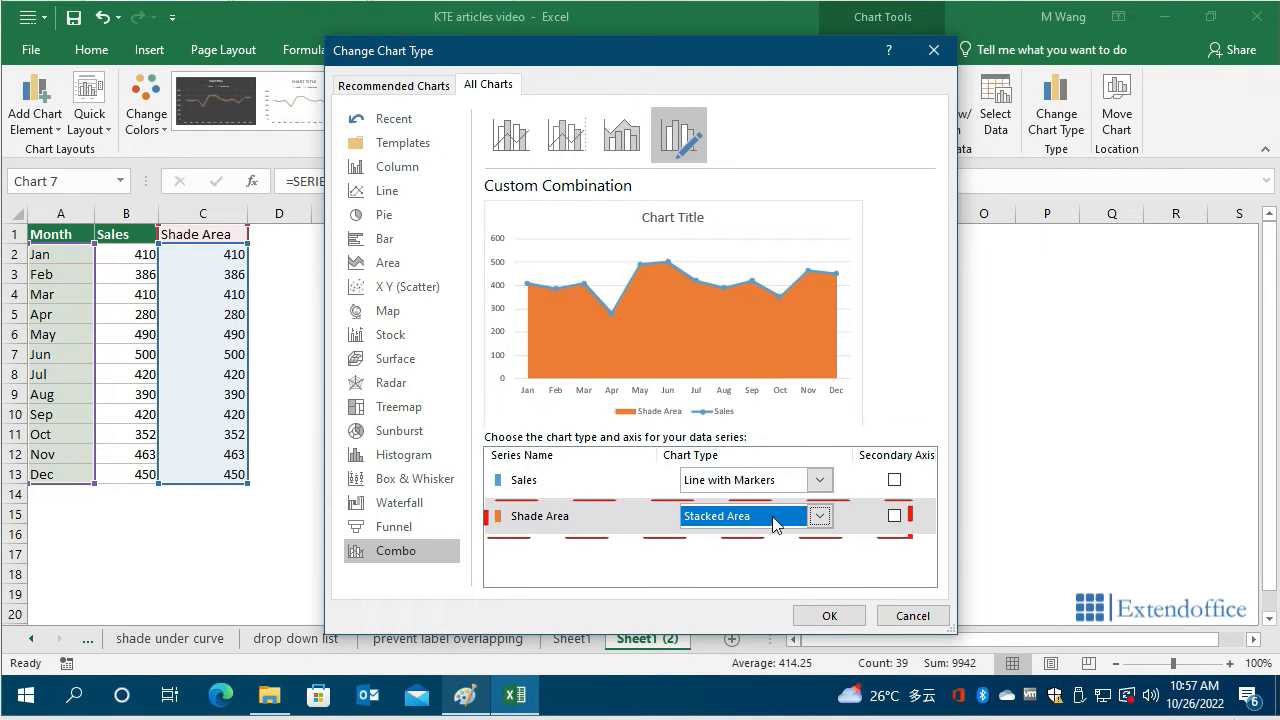
pyautogui.click(840, 618)
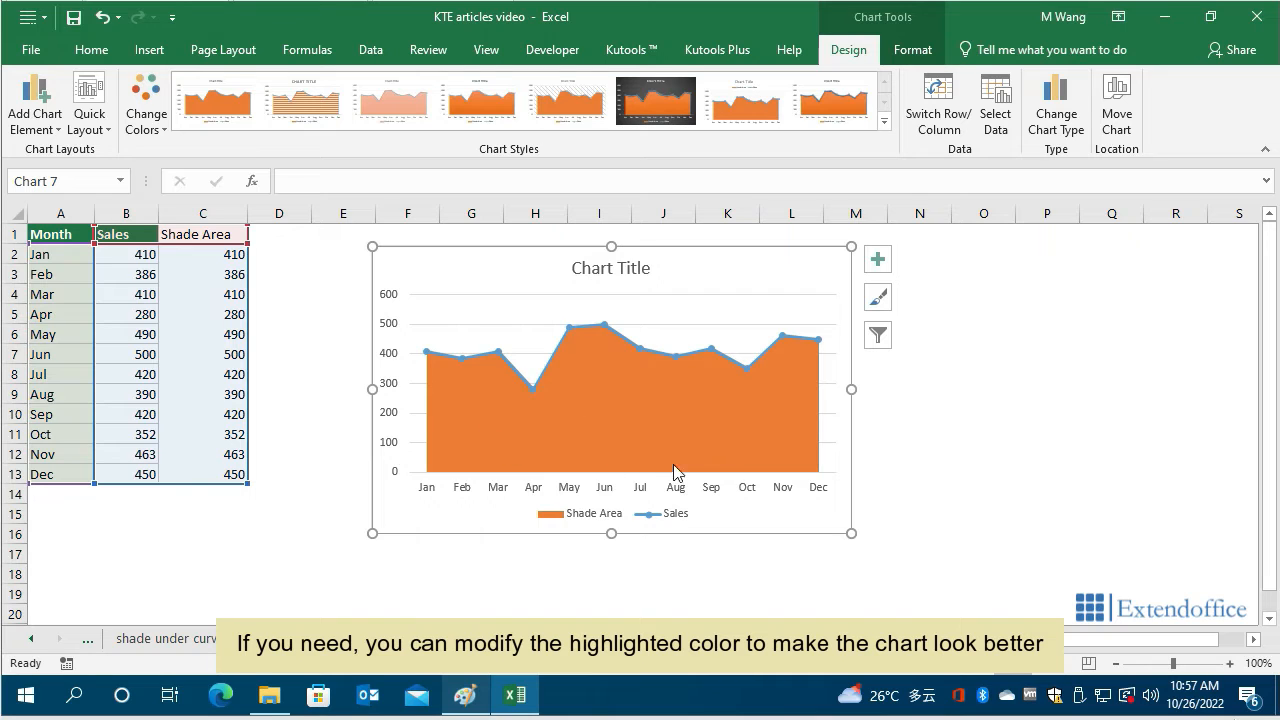
# Step: Select the orange Shade Area series and bring up its shortcut menu
pyautogui.click(649, 426)
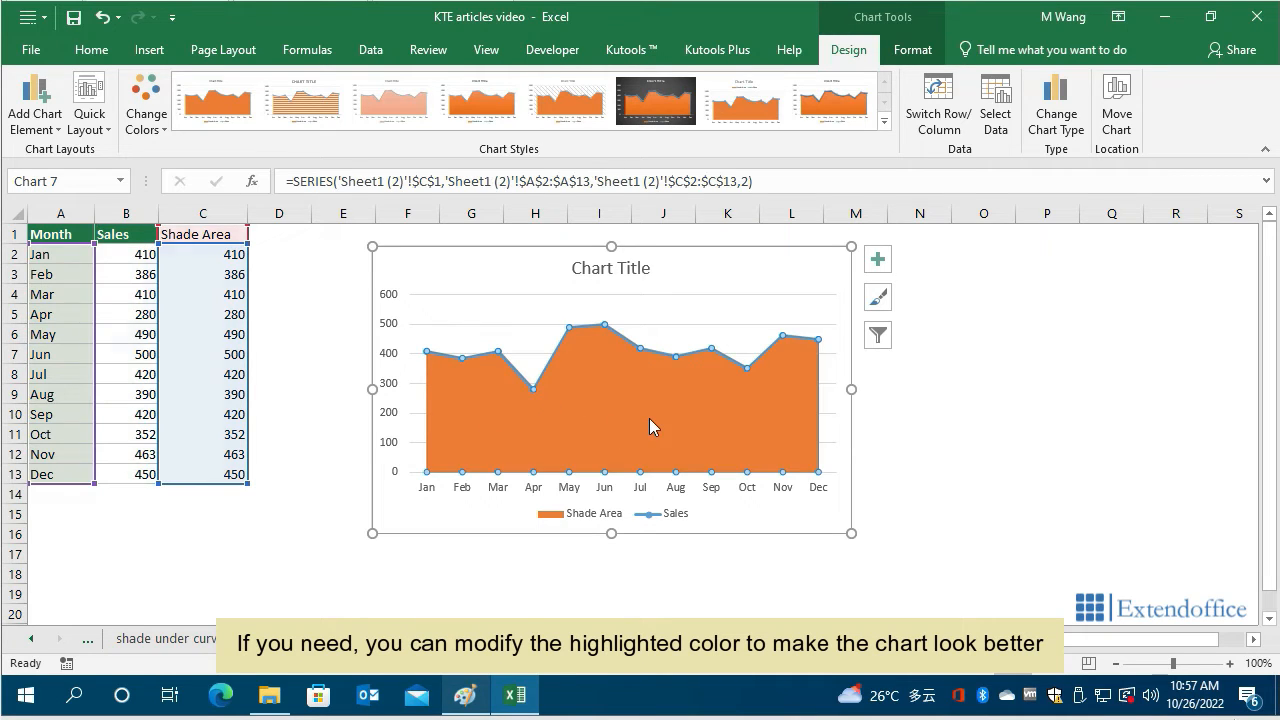
pyautogui.rightClick(650, 419)
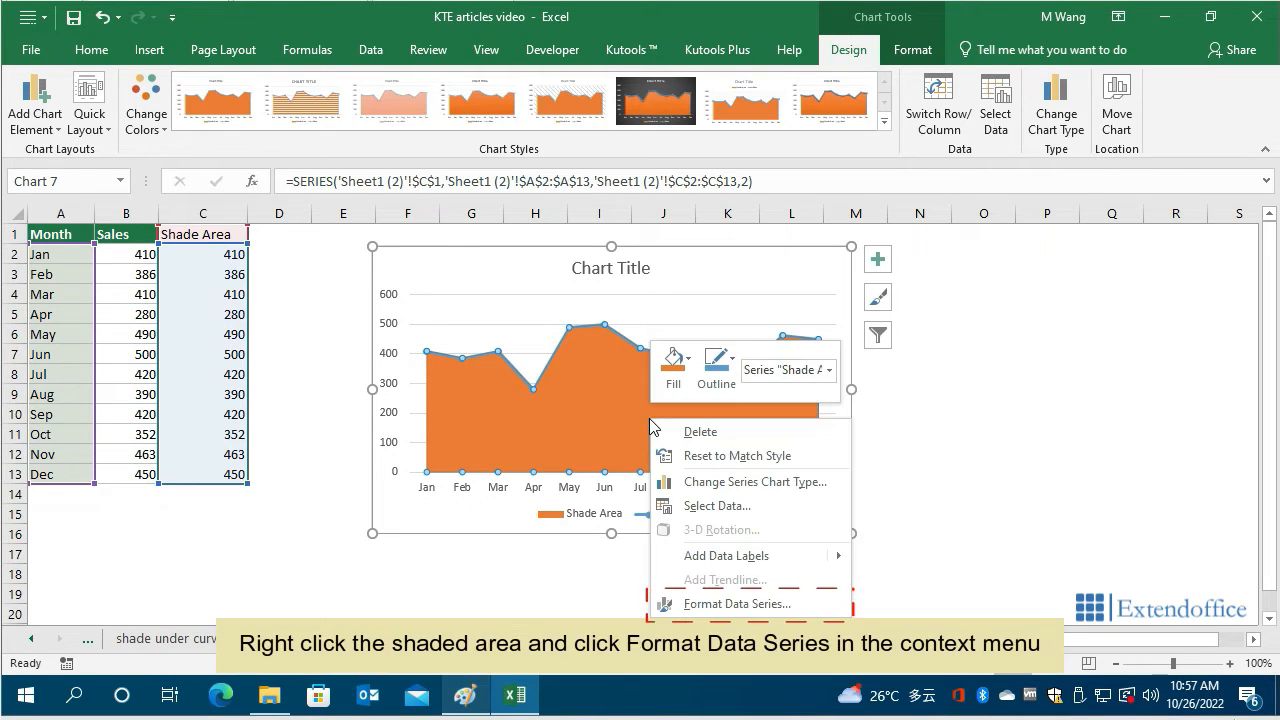
# Step: Give the Shade Area series a gradient fill and remove the 46% middle stop
pyautogui.click(725, 605)
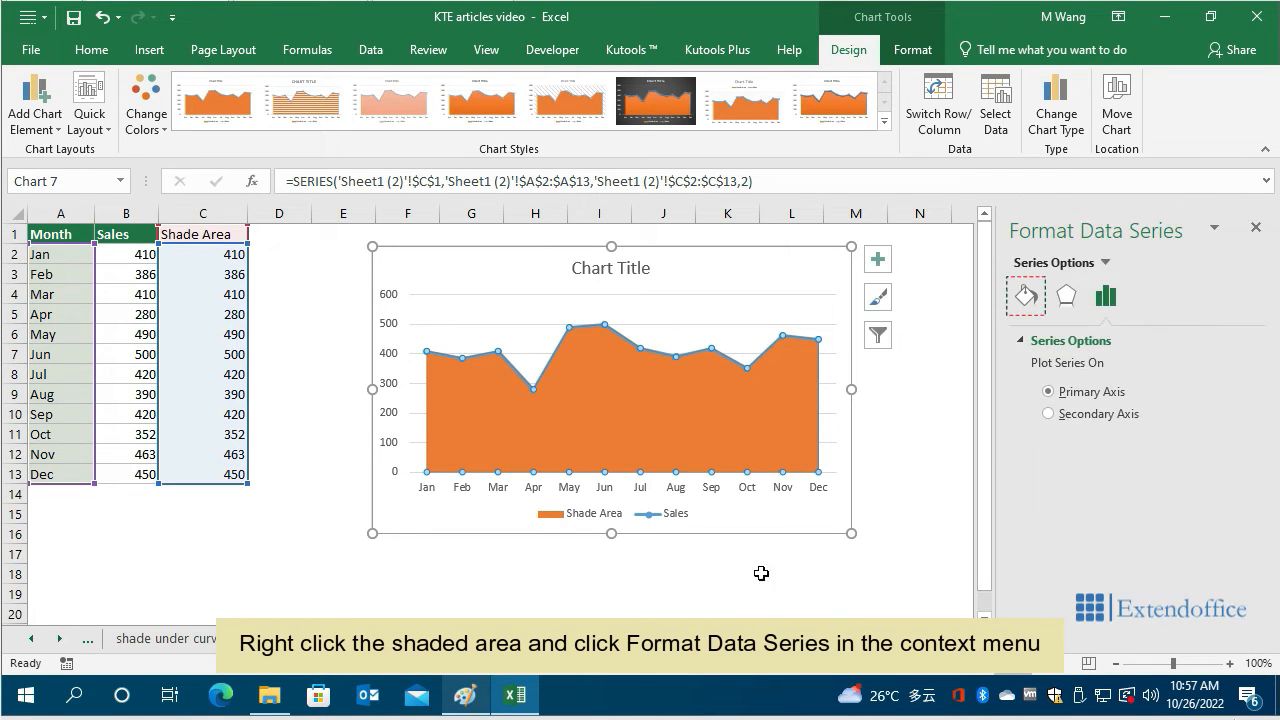
pyautogui.click(1026, 296)
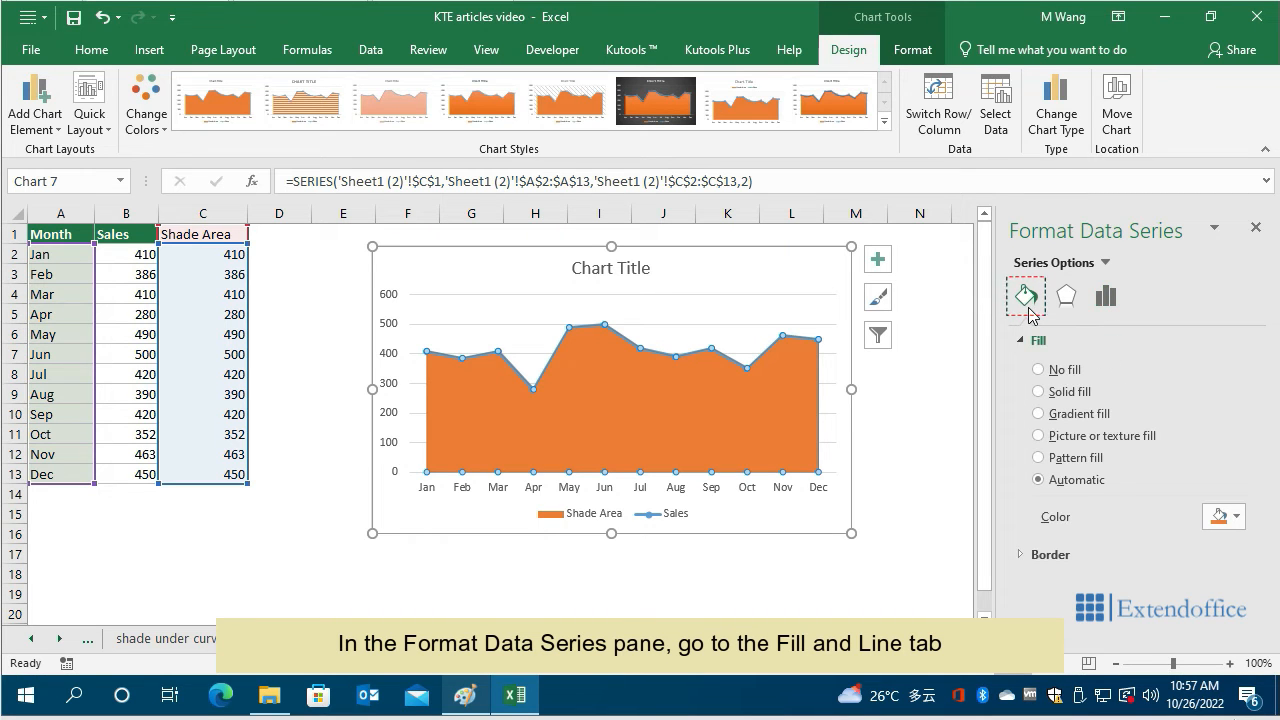
pyautogui.click(1065, 418)
pyautogui.click(1066, 421)
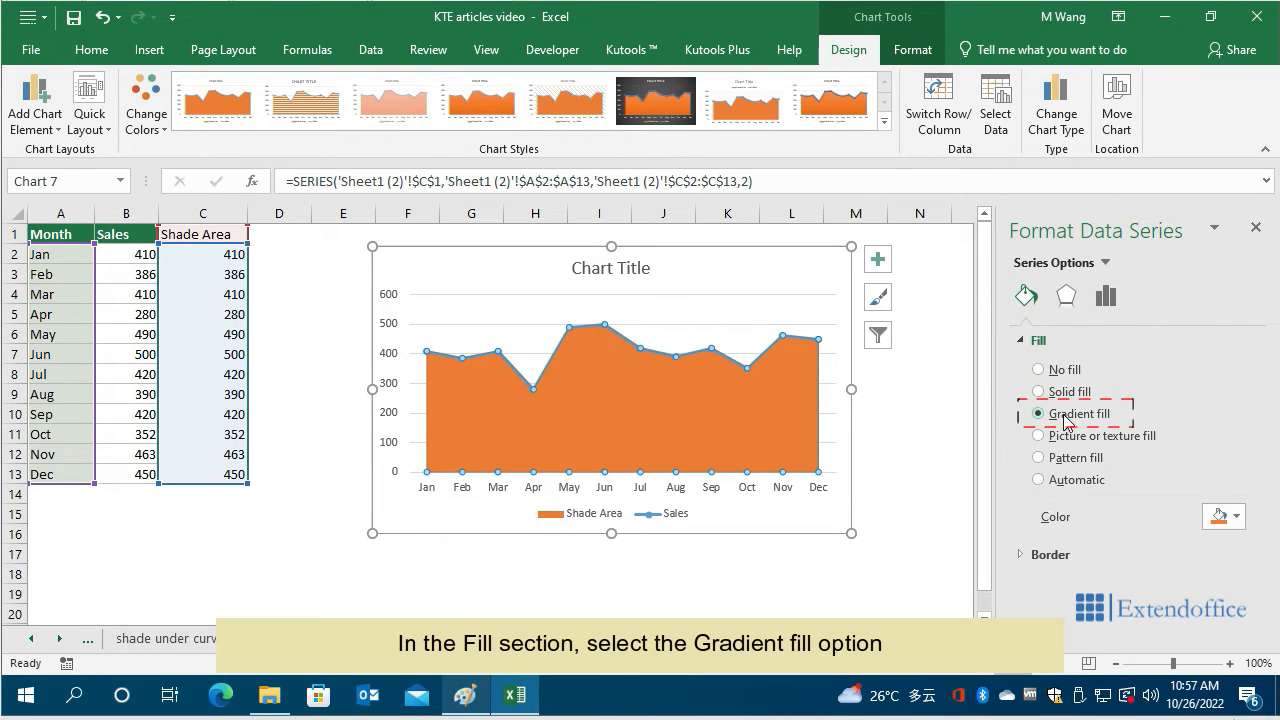
pyautogui.scroll(-1, 1127, 452)
pyautogui.scroll(-3, 1127, 452)
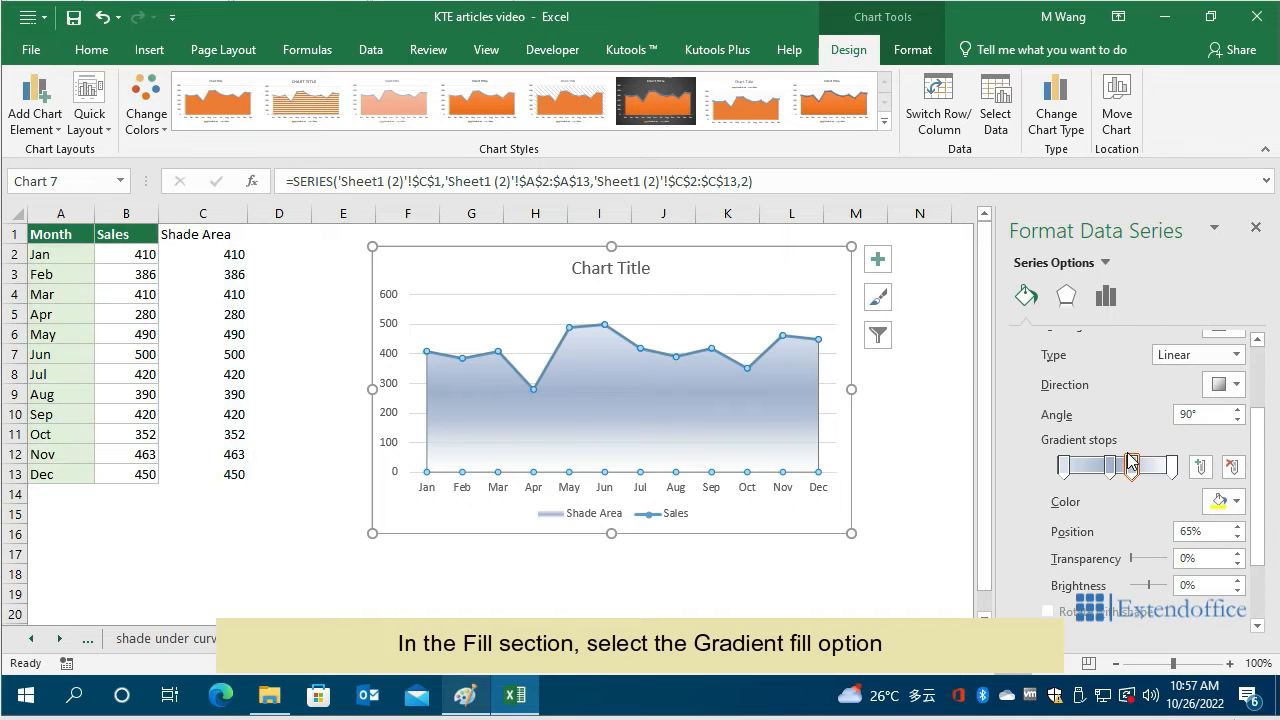
pyautogui.click(1110, 466)
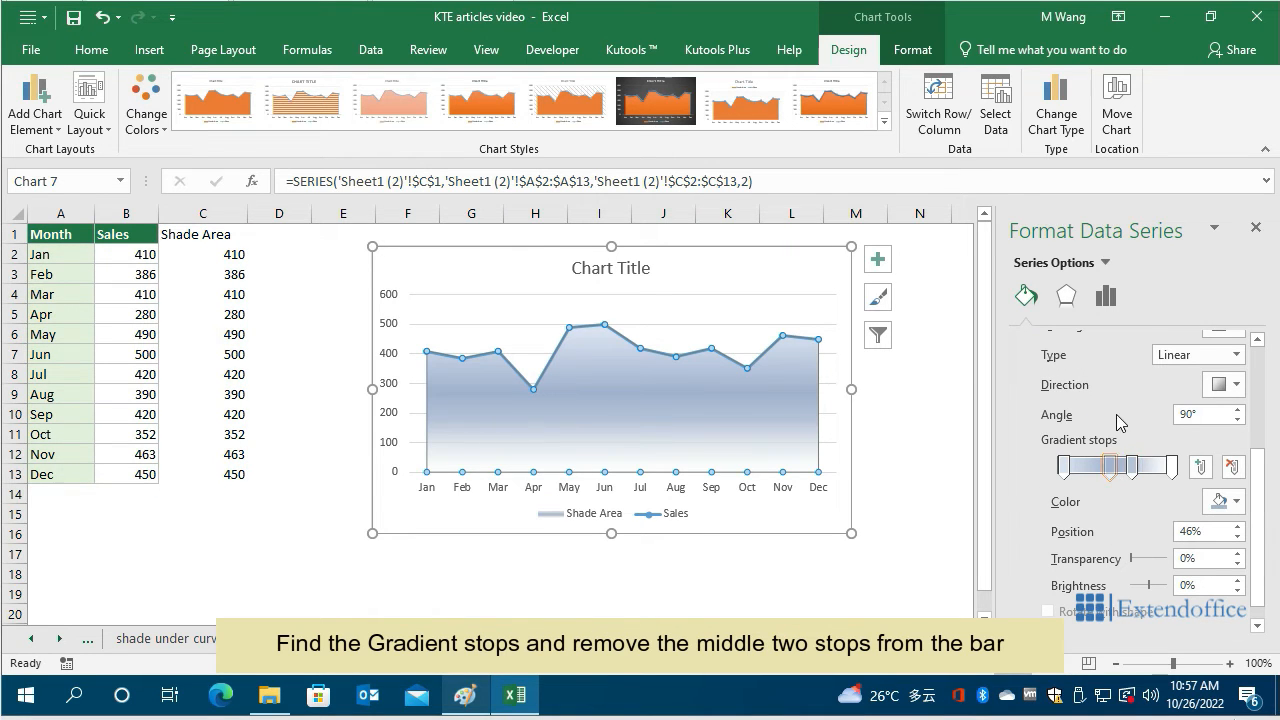
pyautogui.moveTo(1110, 466)
pyautogui.mouseDown()
pyautogui.moveTo(1112, 505)
pyautogui.moveTo(1134, 410)
pyautogui.mouseUp()
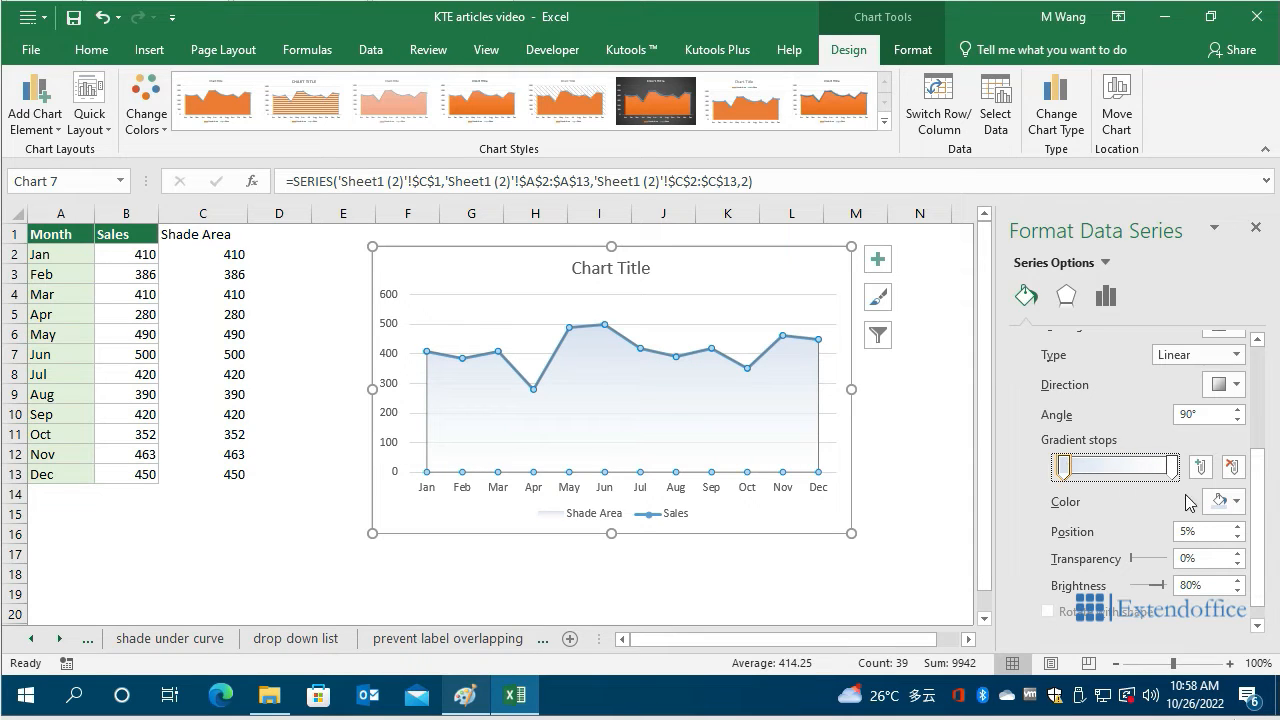
# Step: Make the first stop dark blue and the last stop light with 50% transparency and 100% brightness
pyautogui.click(1237, 503)
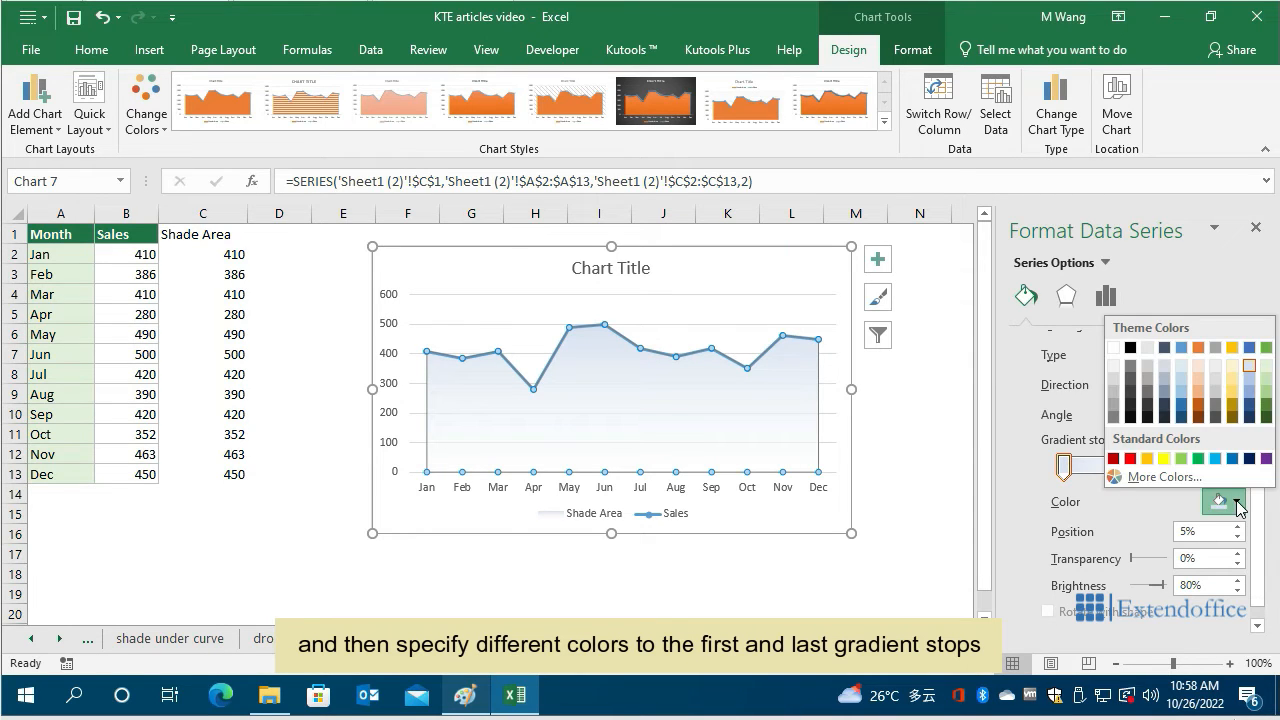
pyautogui.click(1250, 405)
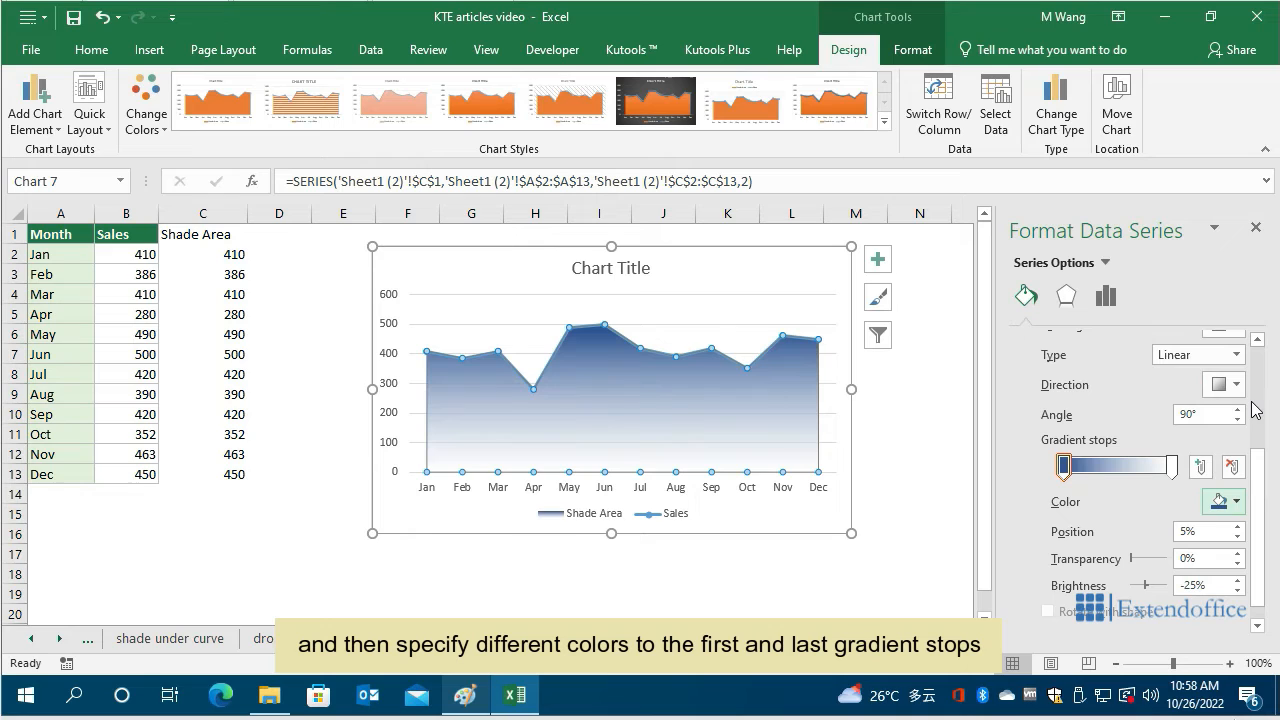
pyautogui.moveTo(1171, 466)
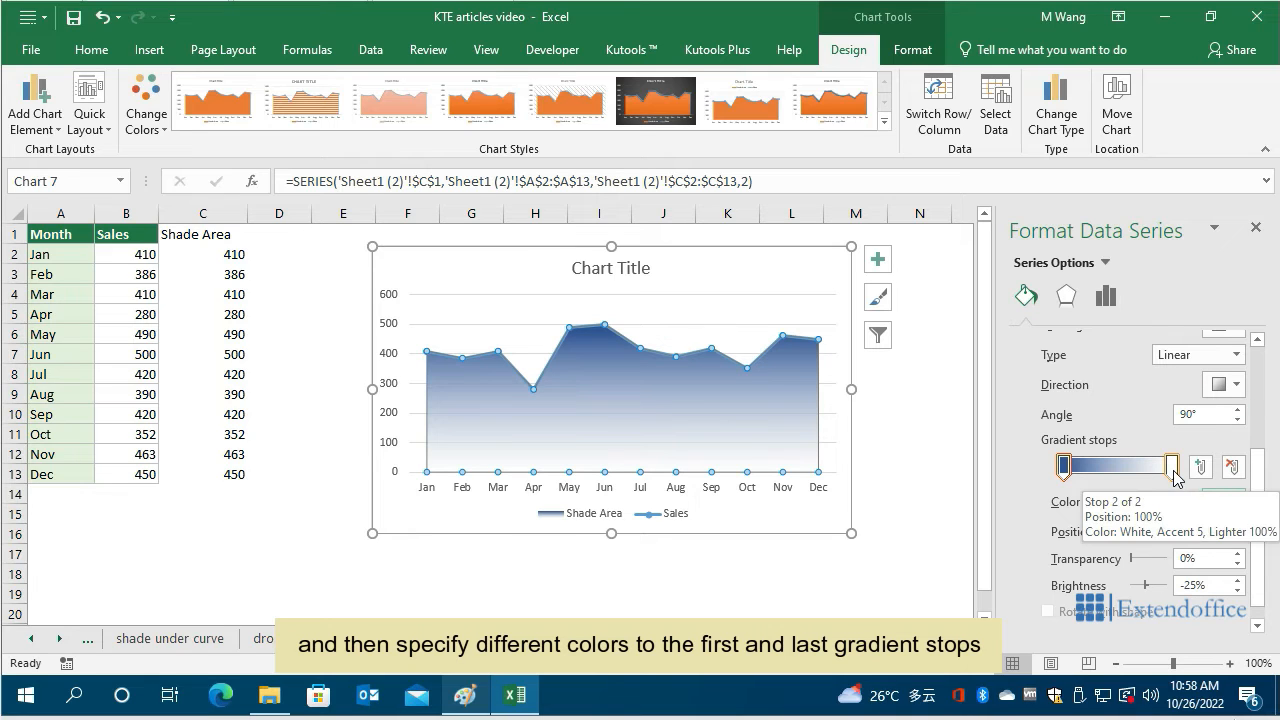
pyautogui.click(1172, 466)
pyautogui.click(1237, 503)
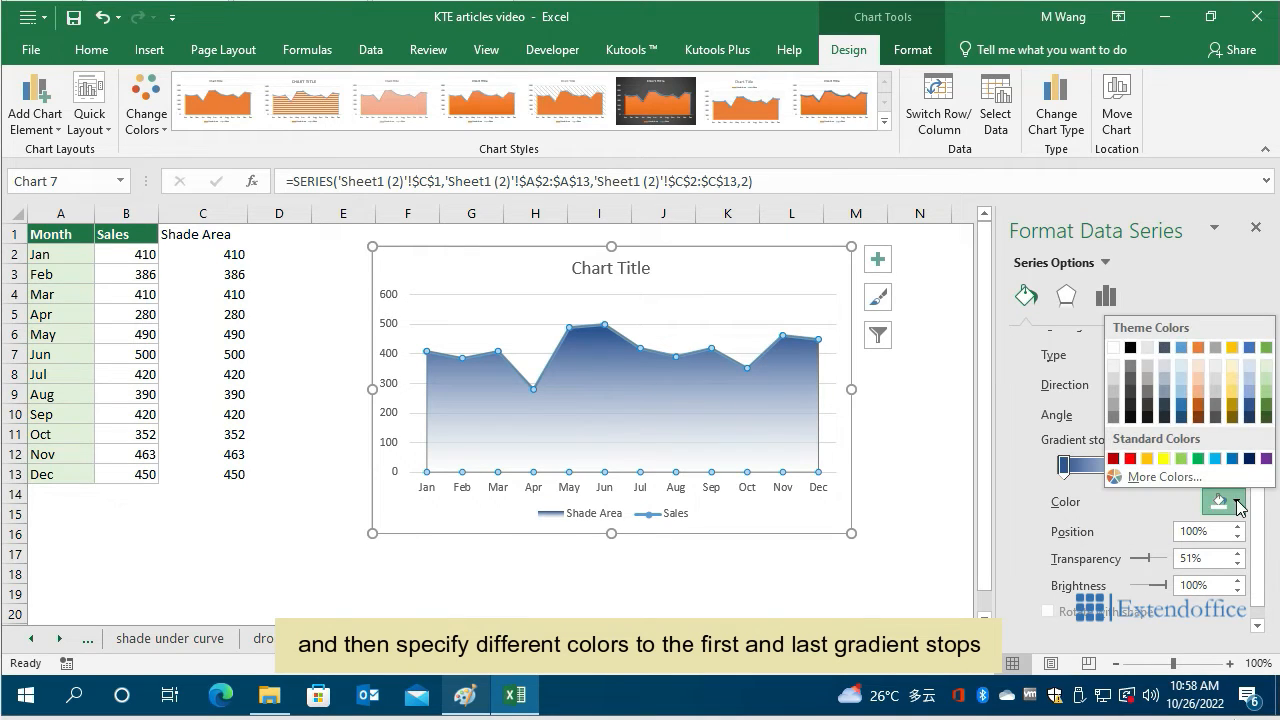
pyautogui.click(1253, 364)
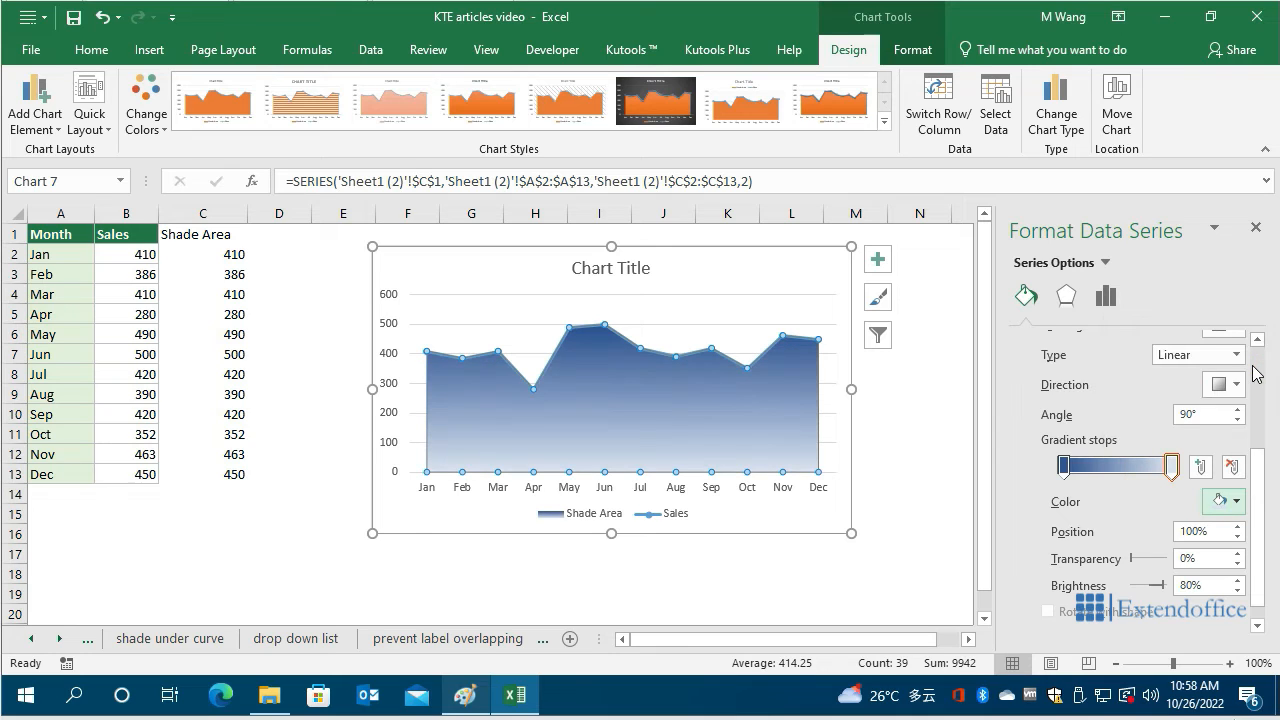
pyautogui.moveTo(1131, 558); pyautogui.dragTo(1152, 558)
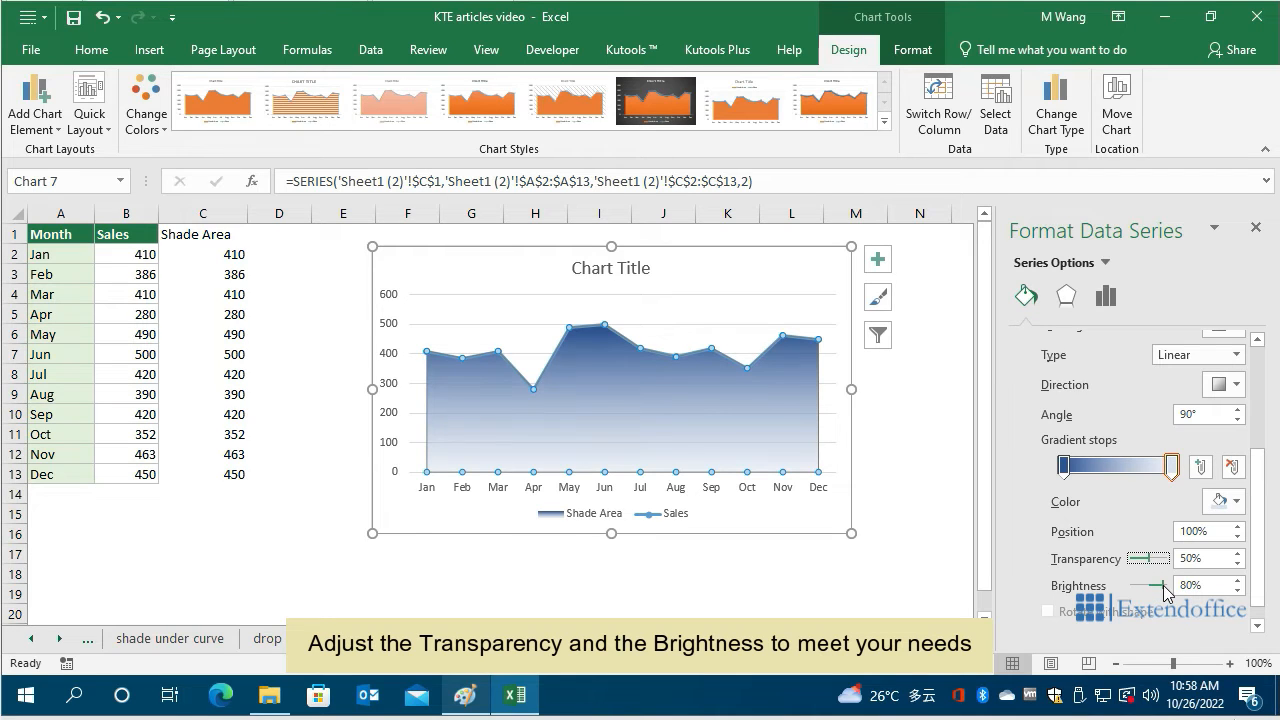
pyautogui.moveTo(1168, 586); pyautogui.dragTo(1170, 588)
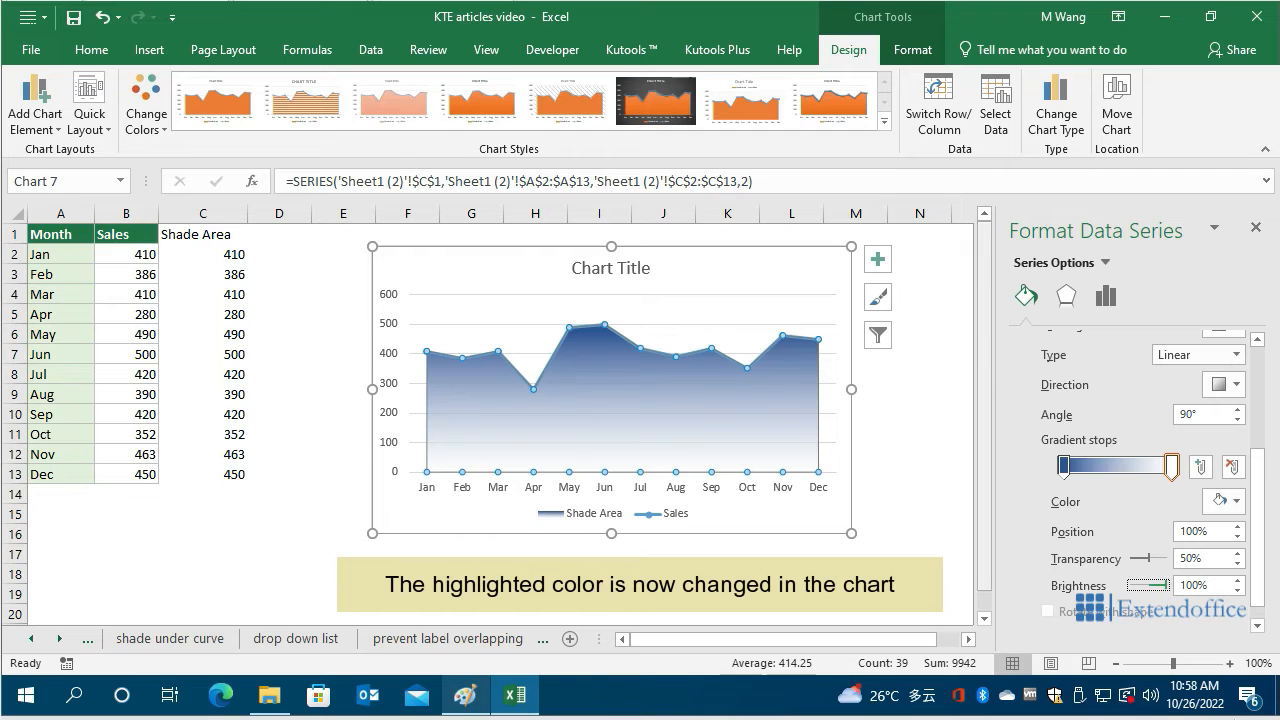
pyautogui.click(920, 574)
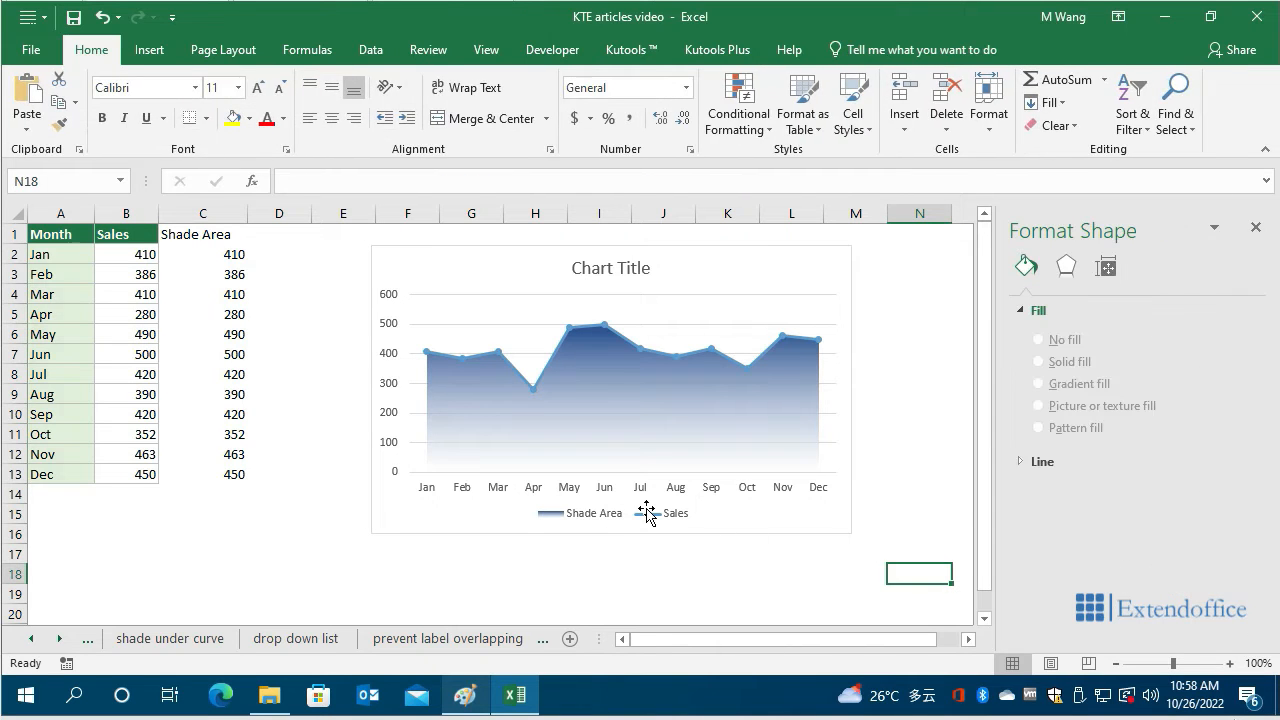
# Step: Remove the legend and retitle the chart Monthly Sales
pyautogui.click(647, 513)
pyautogui.press('Delete')
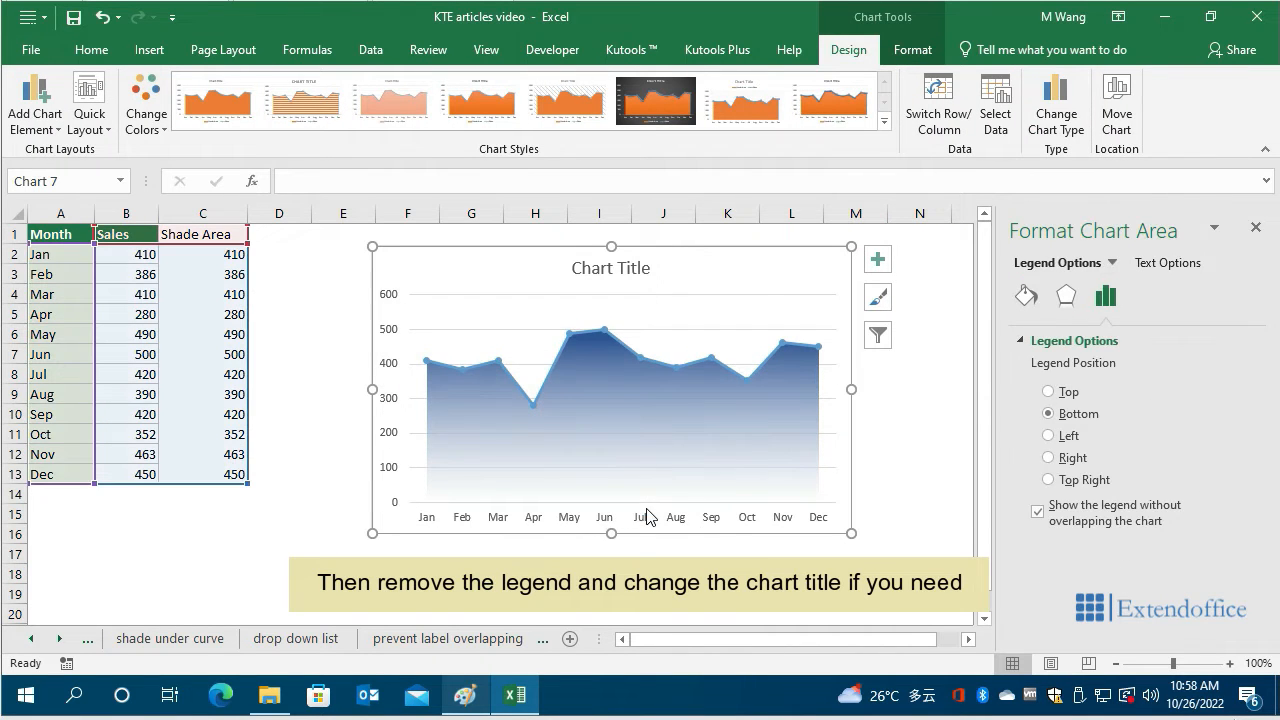
pyautogui.click(612, 278)
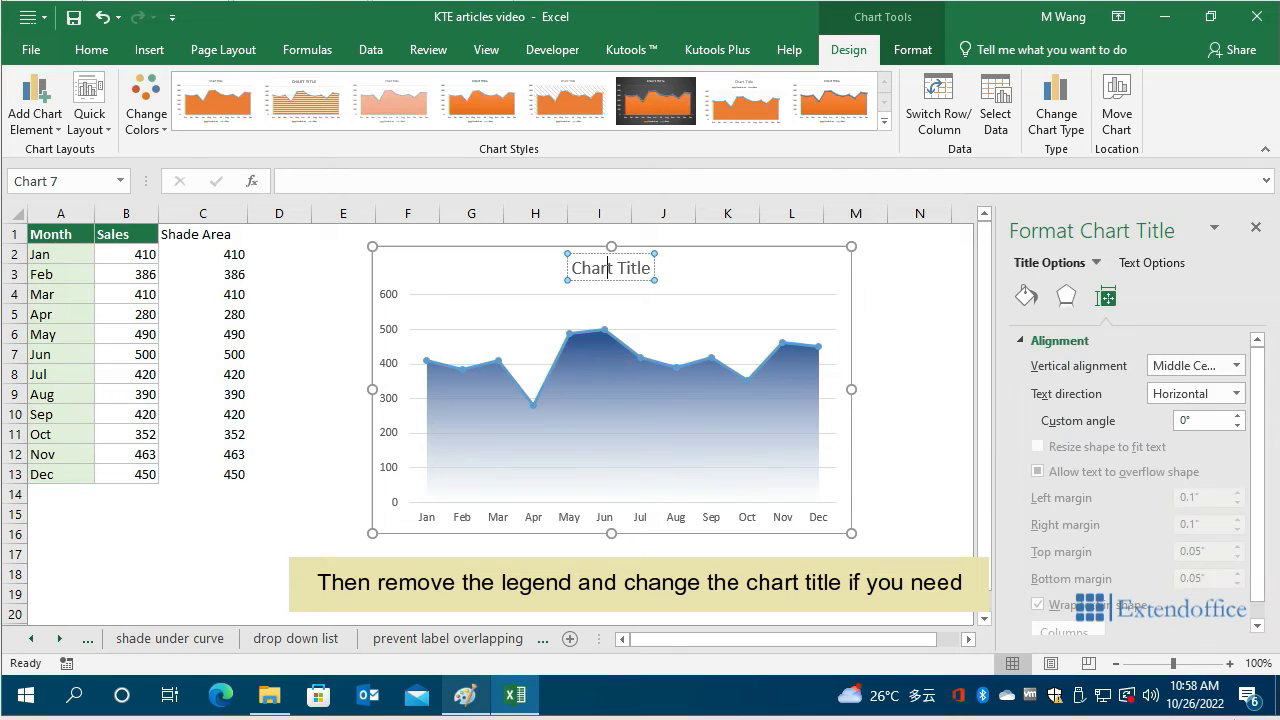
pyautogui.tripleClick(582, 274)
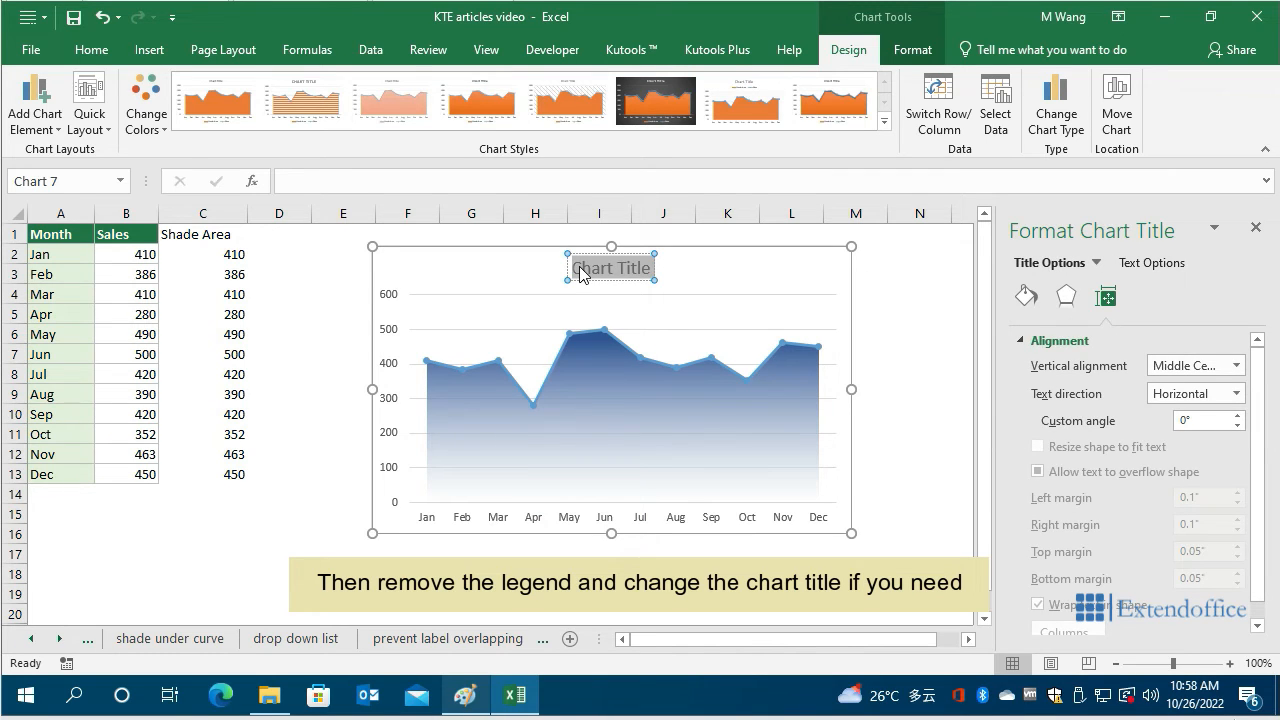
pyautogui.write('Month')
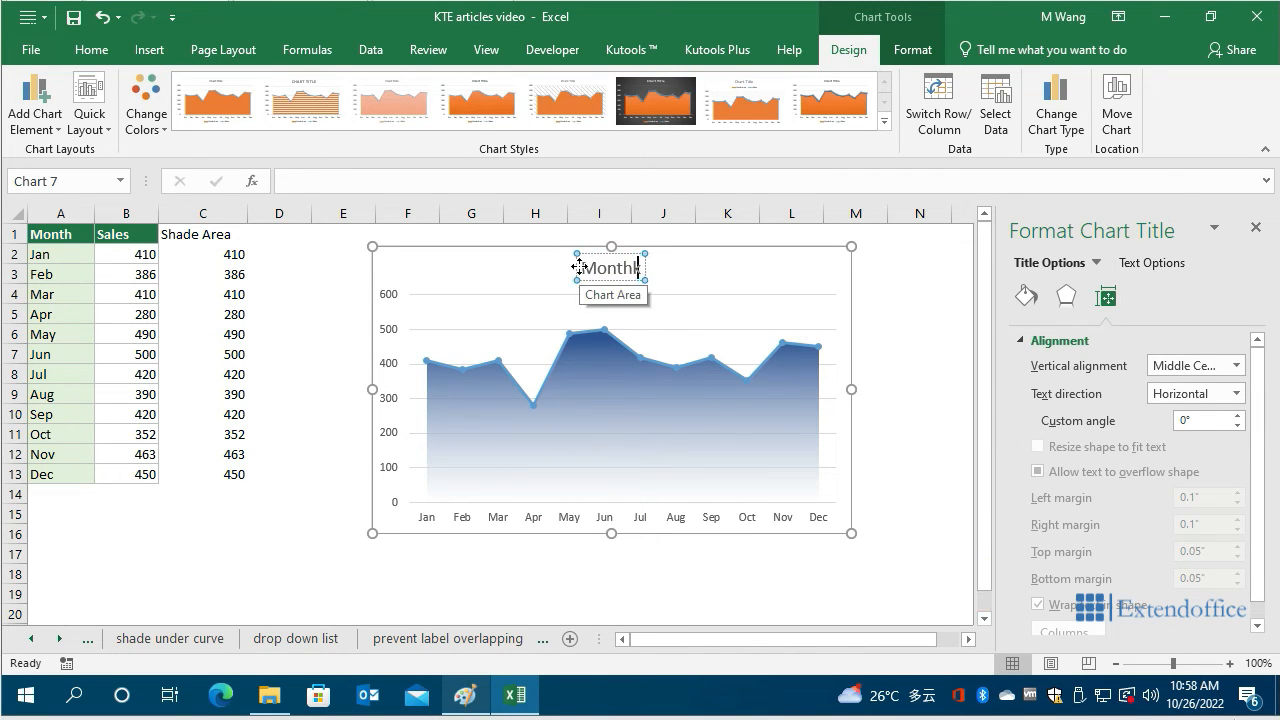
pyautogui.write('k')
pyautogui.press('BackSpace')
pyautogui.write('ly S')
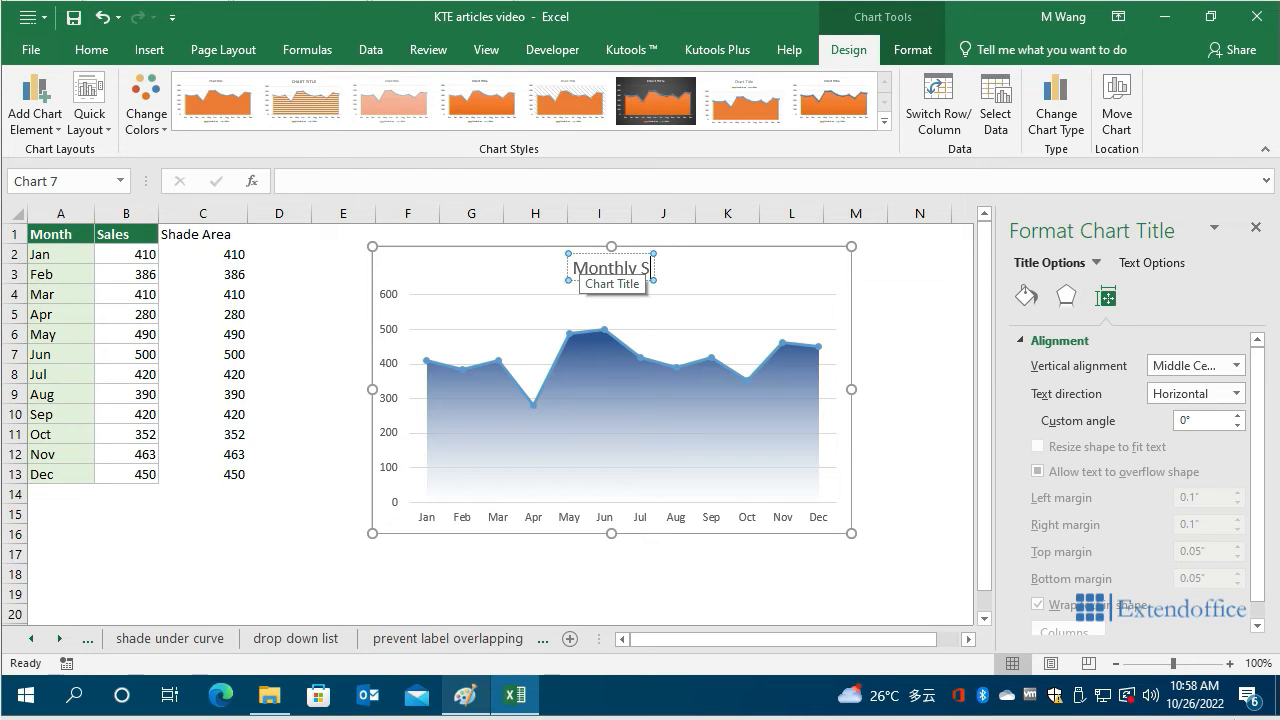
pyautogui.write('ales')
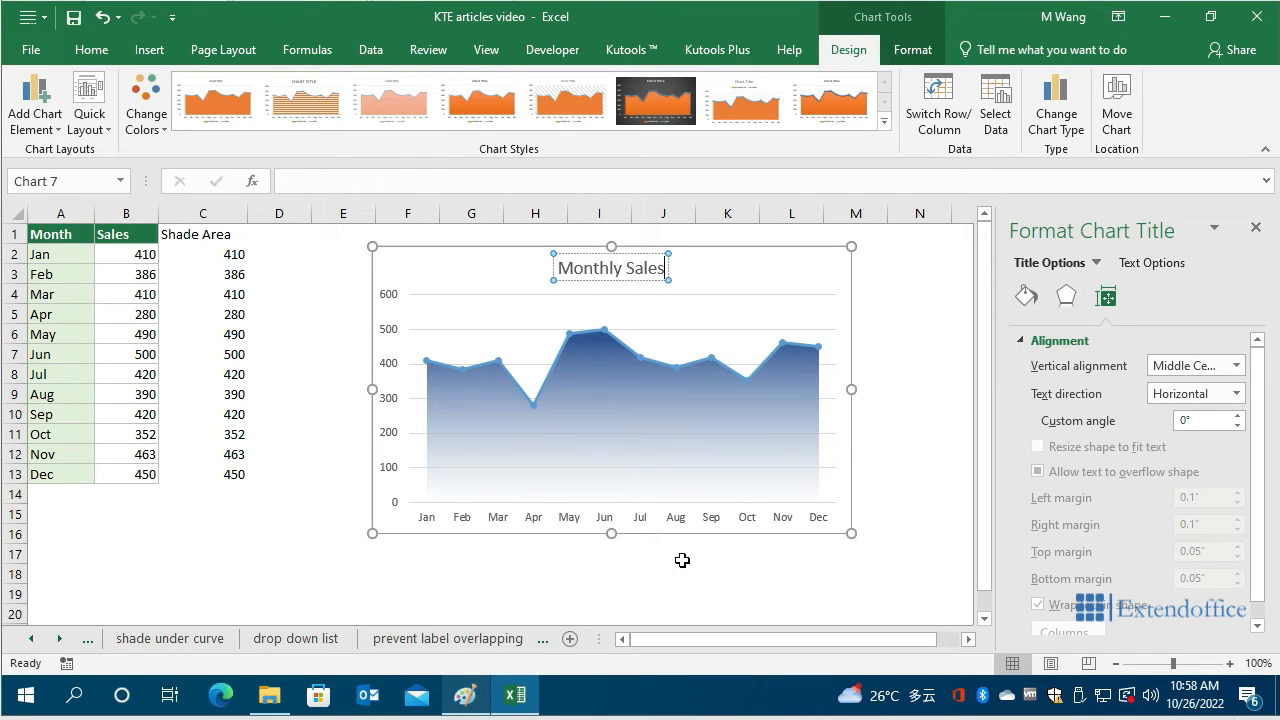
pyautogui.click(682, 558)
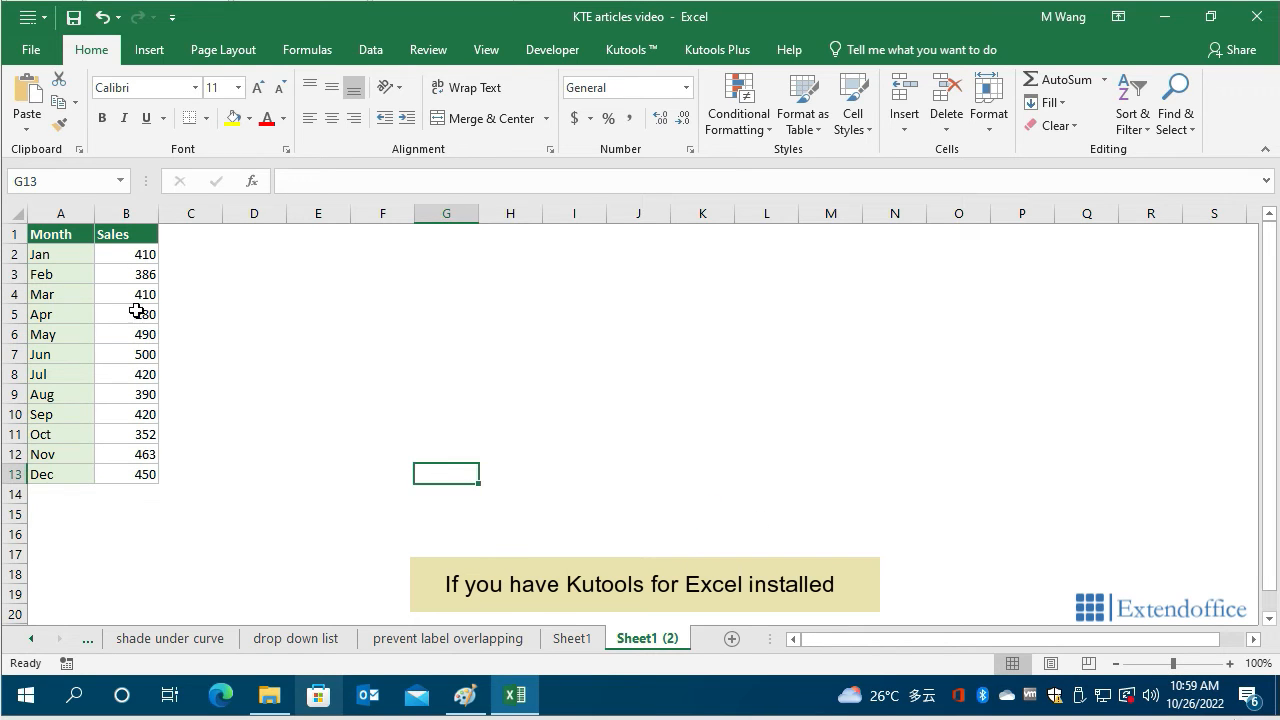
# Step: Select A1:B13 and start a Kutools Smooth Area Chart from it
pyautogui.moveTo(58, 238); pyautogui.dragTo(150, 474)
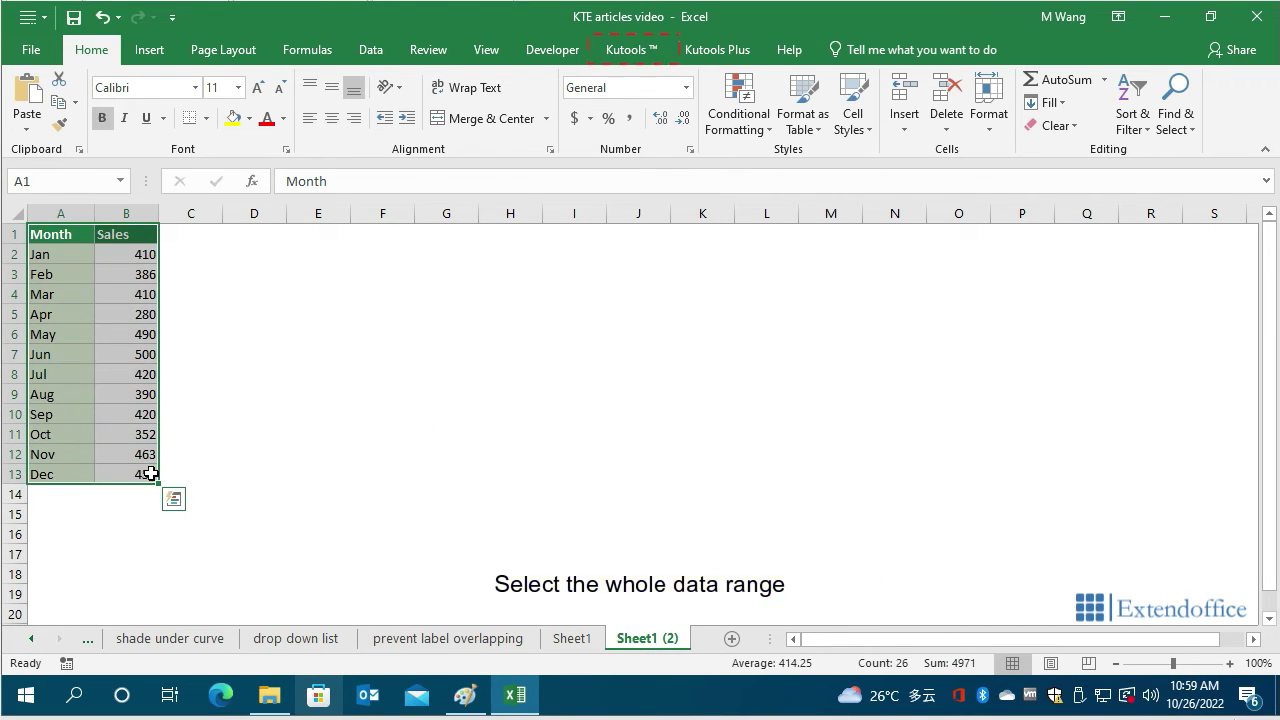
pyautogui.click(646, 60)
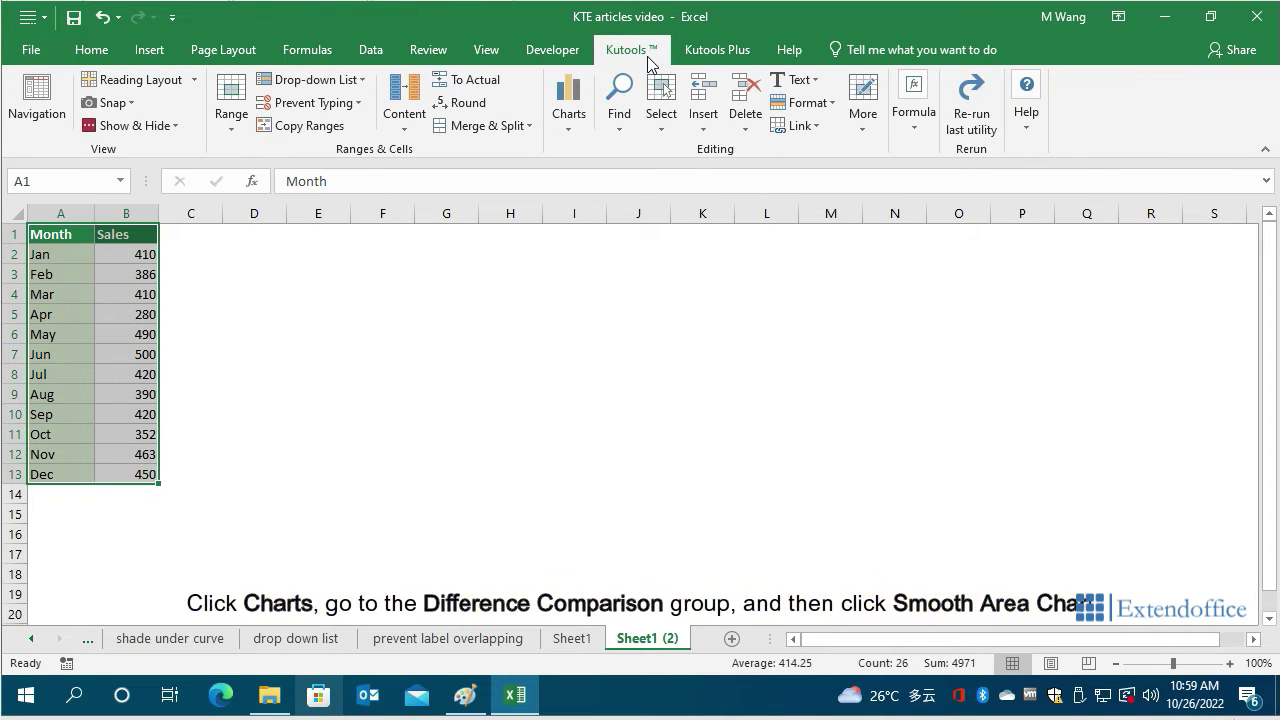
pyautogui.click(566, 132)
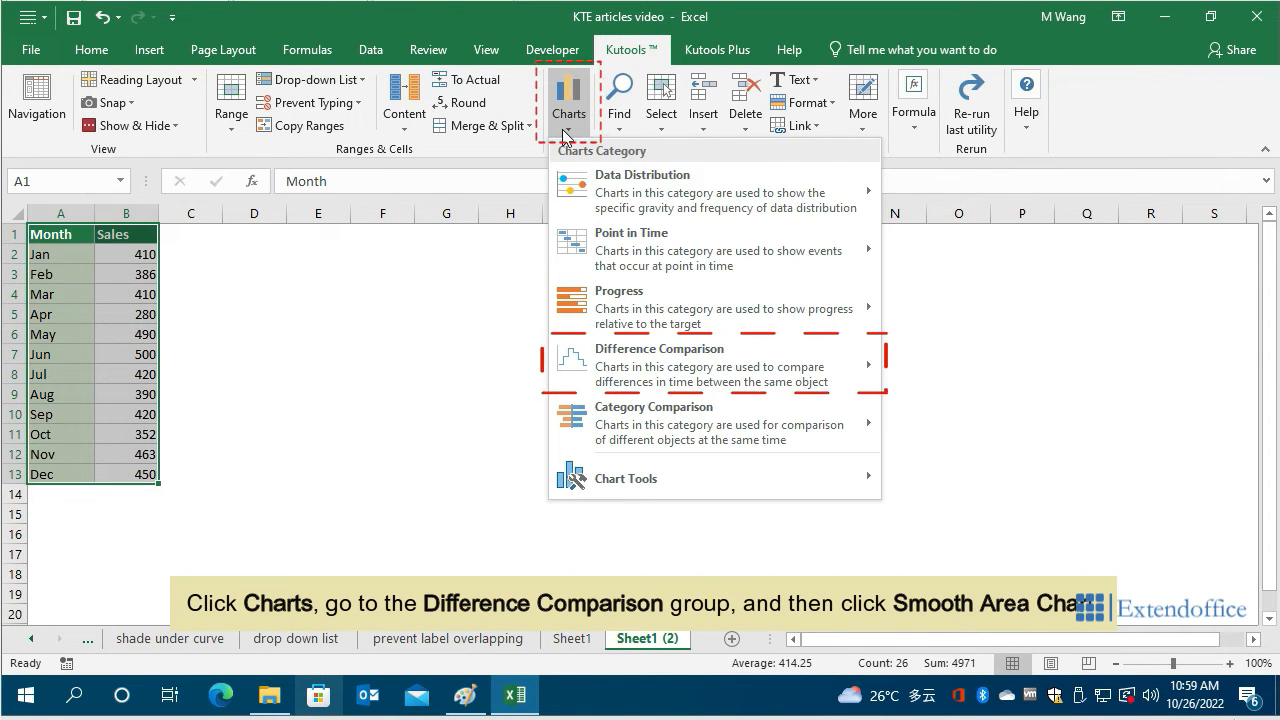
pyautogui.moveTo(700, 365)
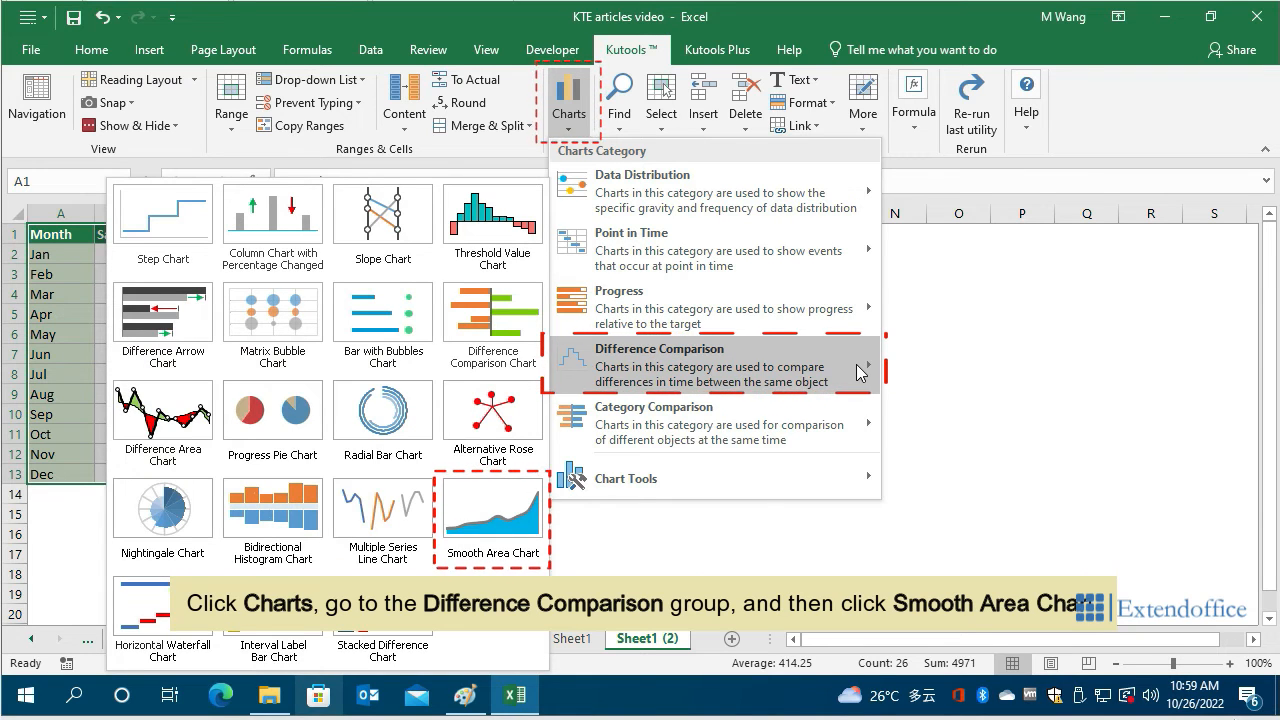
pyautogui.click(513, 519)
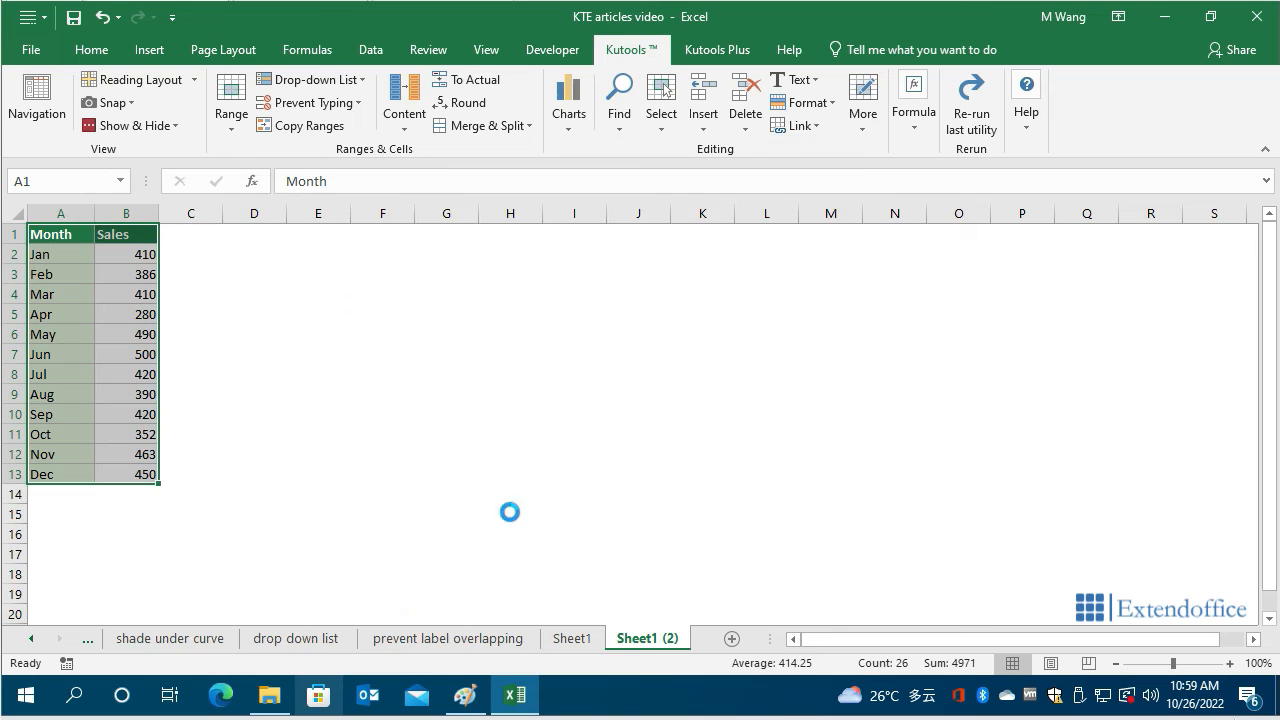
# Step: Keep Month A1:A13 and Sales B1:B13 ranges, generate the smooth area chart and position it
pyautogui.moveTo(460, 237); pyautogui.dragTo(367, 273)
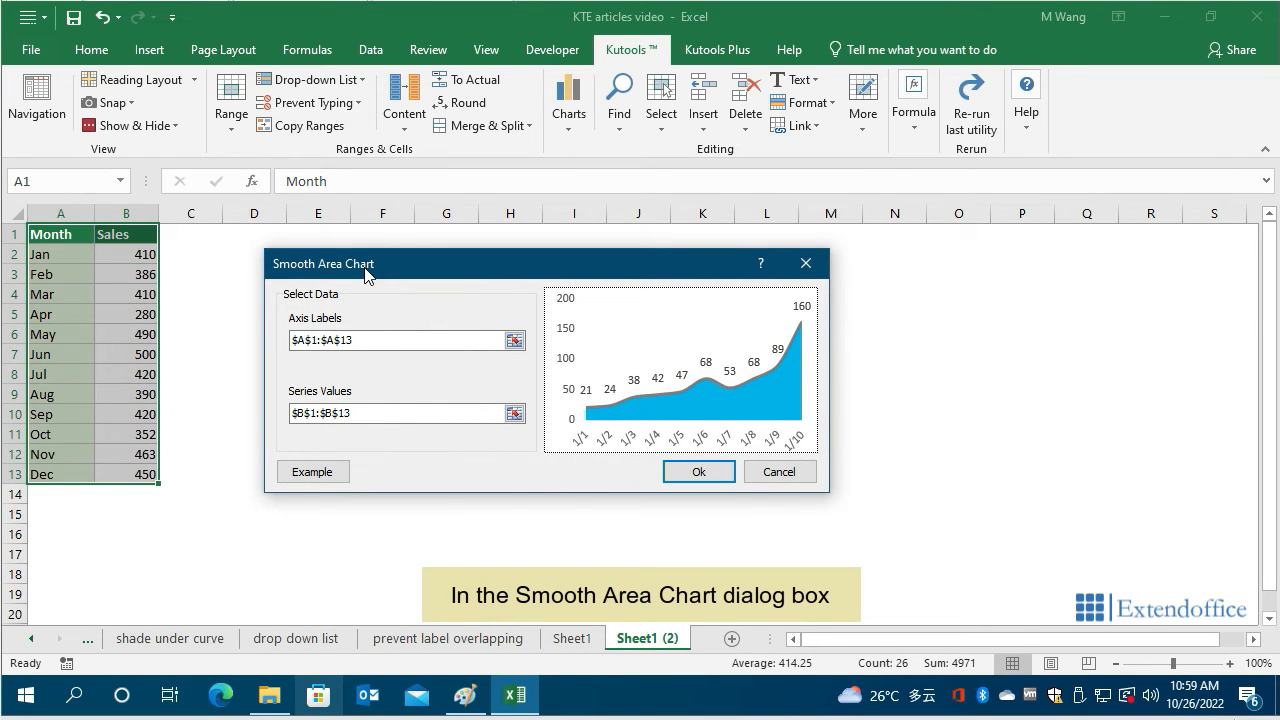
pyautogui.click(379, 342)
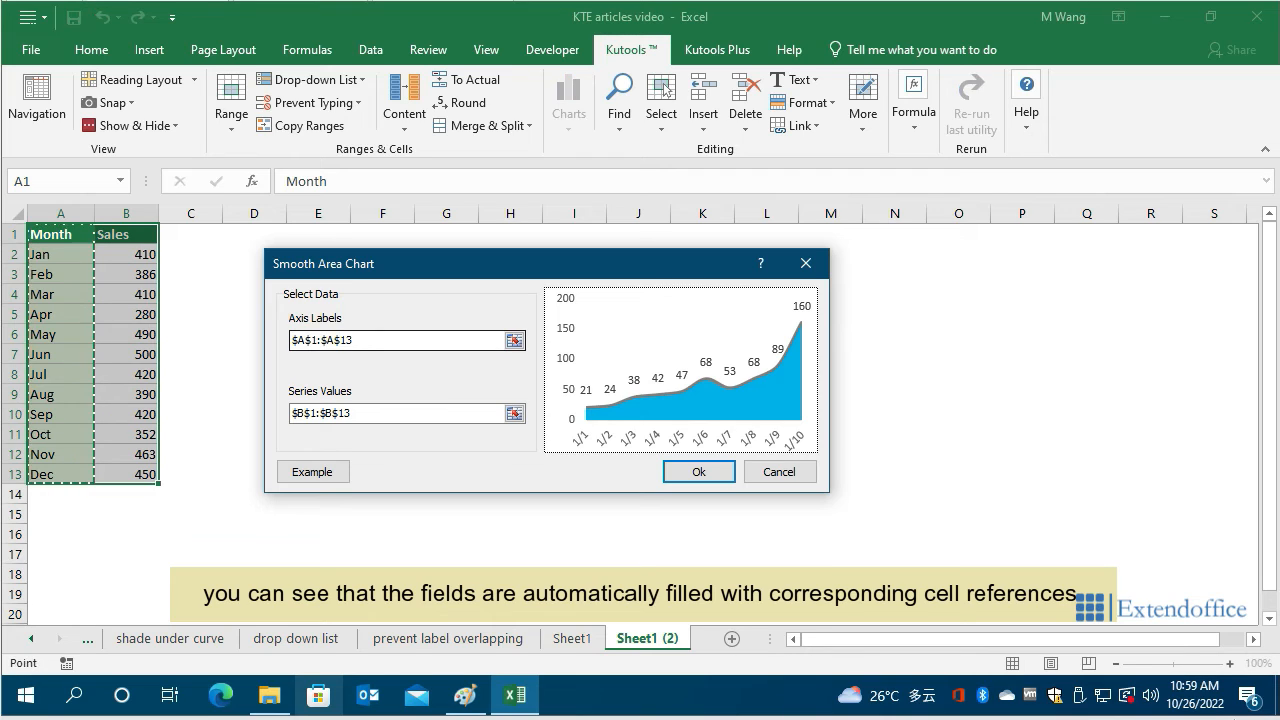
pyautogui.press('Tab')
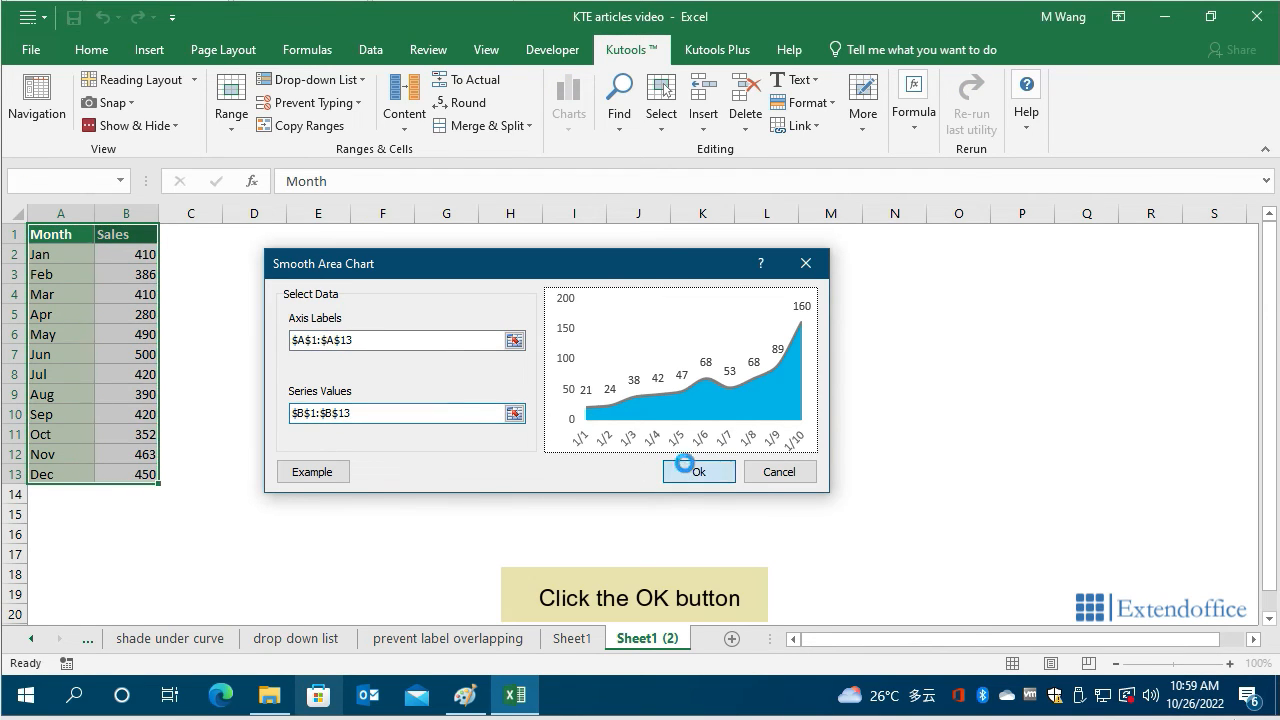
pyautogui.click(688, 470)
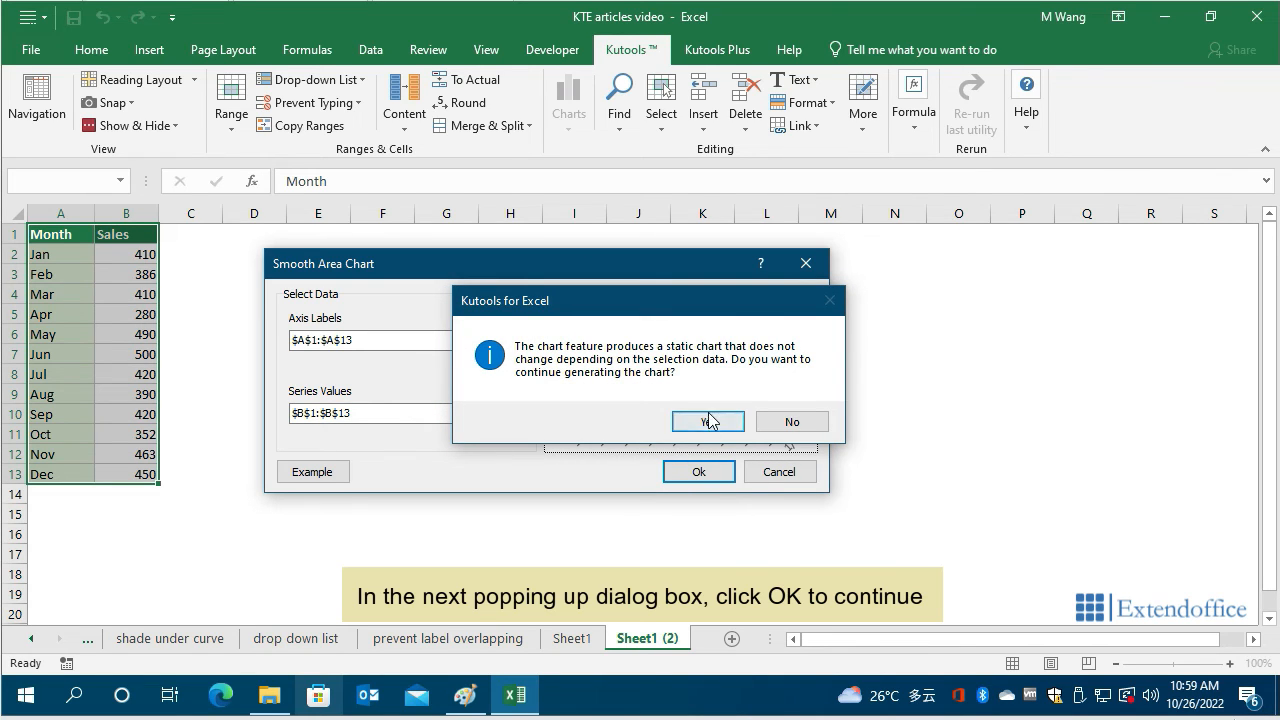
pyautogui.click(708, 422)
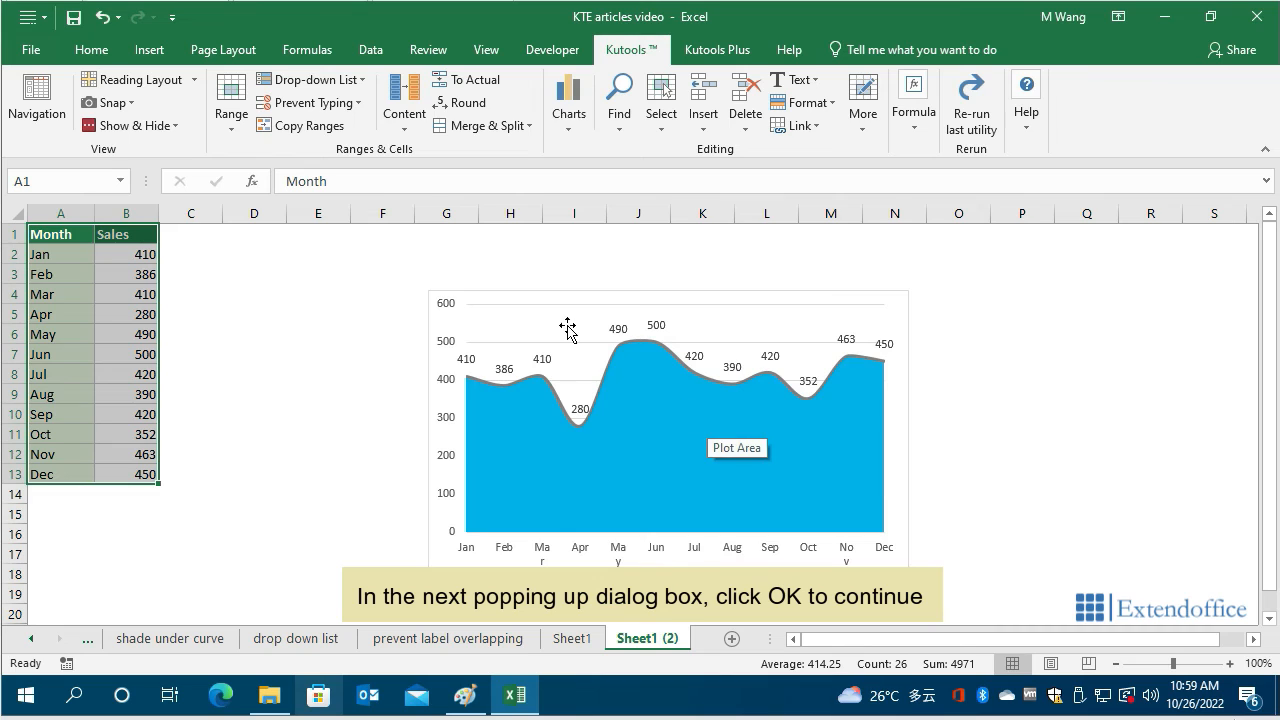
pyautogui.moveTo(530, 298); pyautogui.dragTo(474, 256)
pyautogui.click(654, 392)
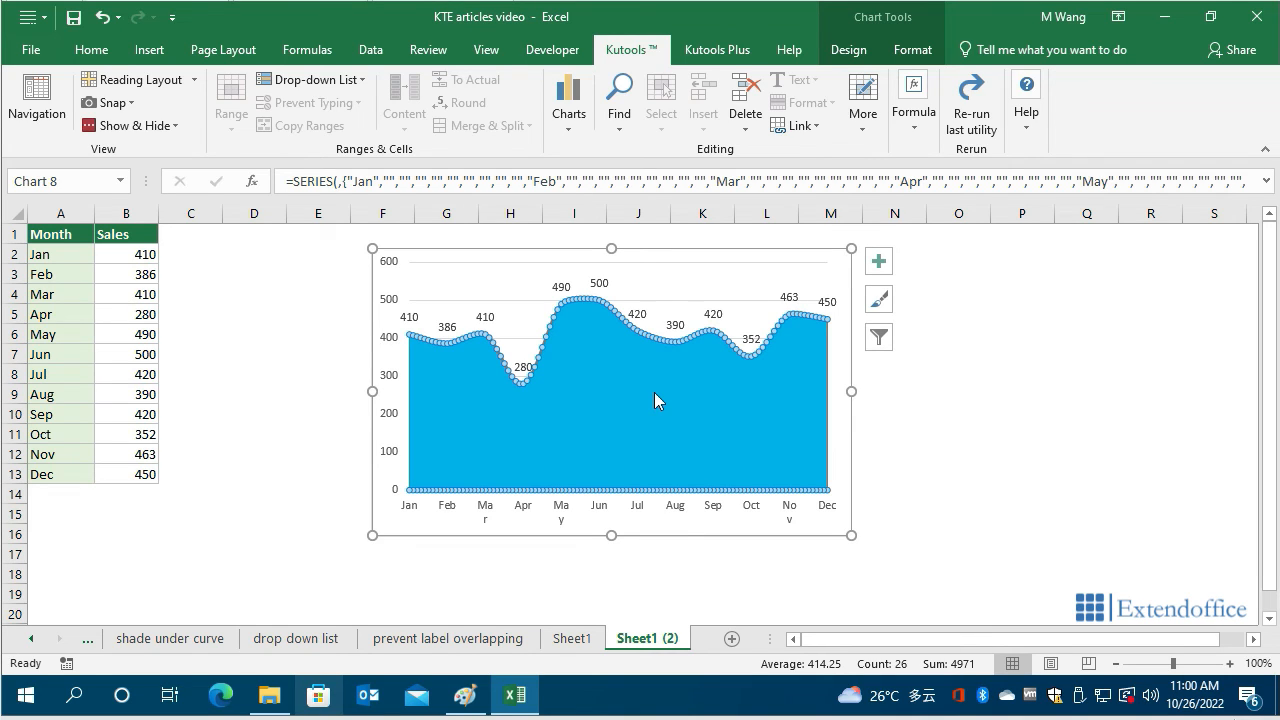
# Step: Give the smooth area chart's fill a blue gradient via Format Data Series
pyautogui.rightClick(655, 393)
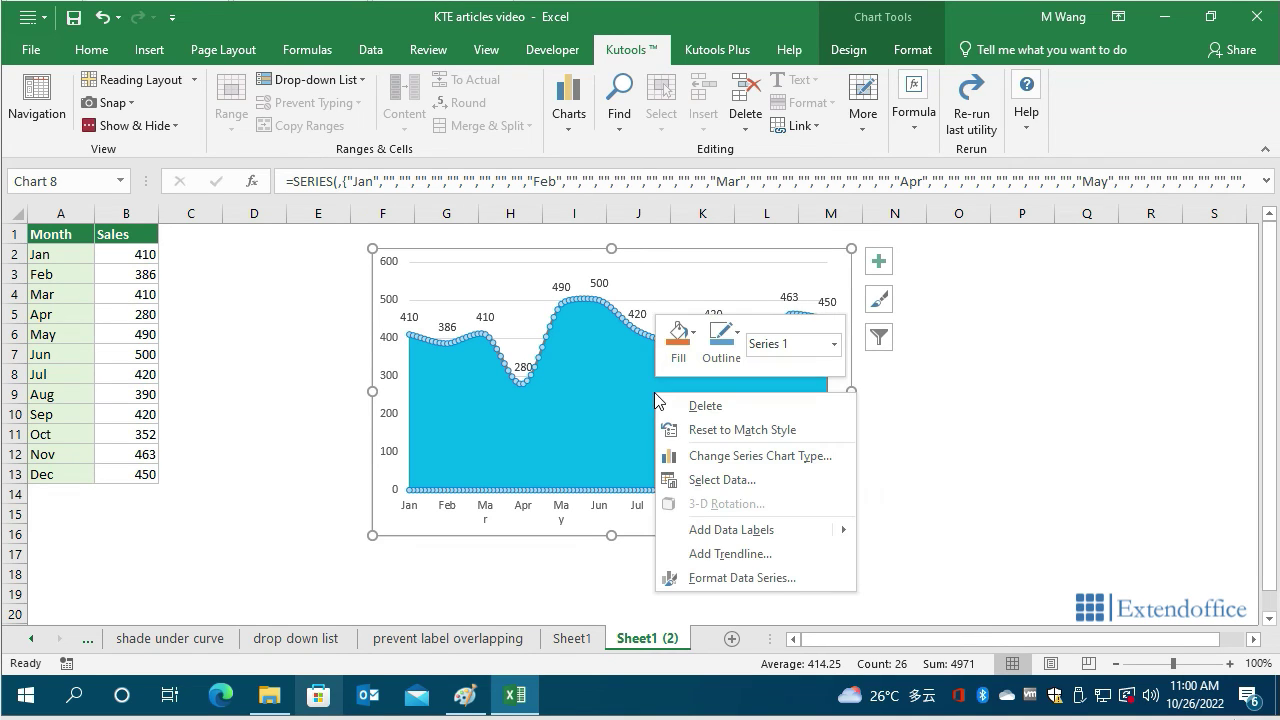
pyautogui.click(738, 578)
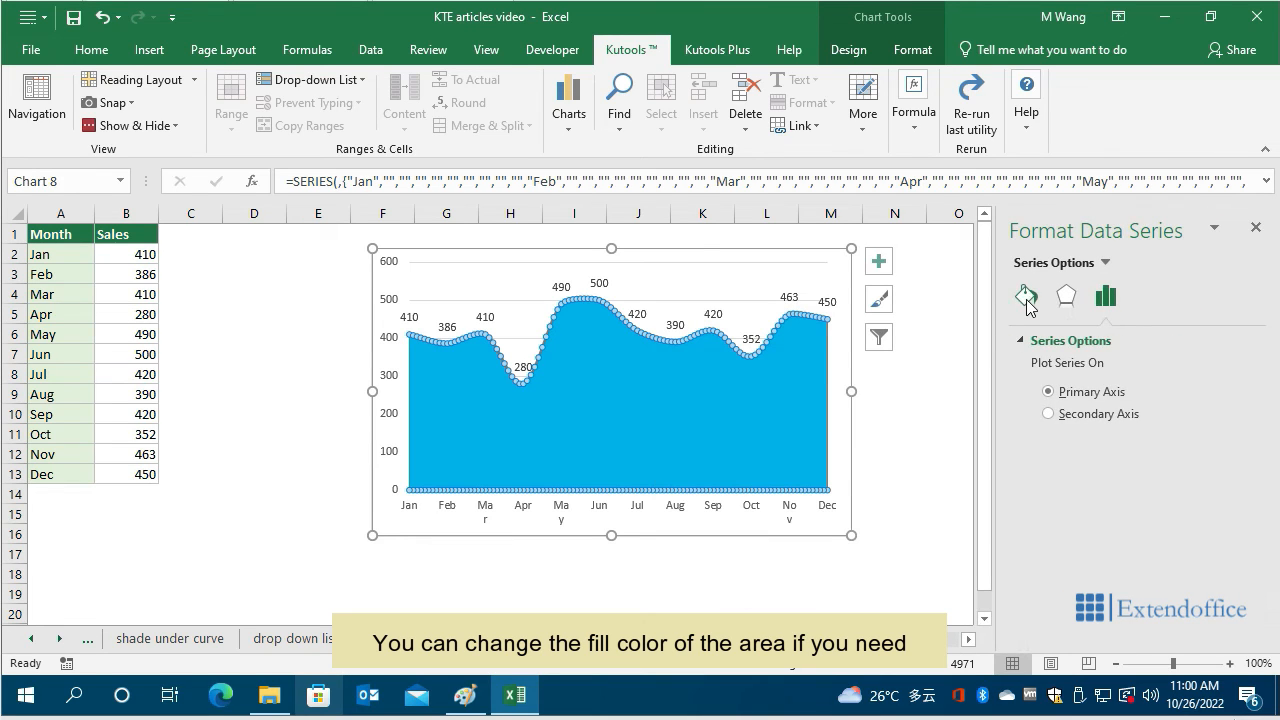
pyautogui.click(1026, 299)
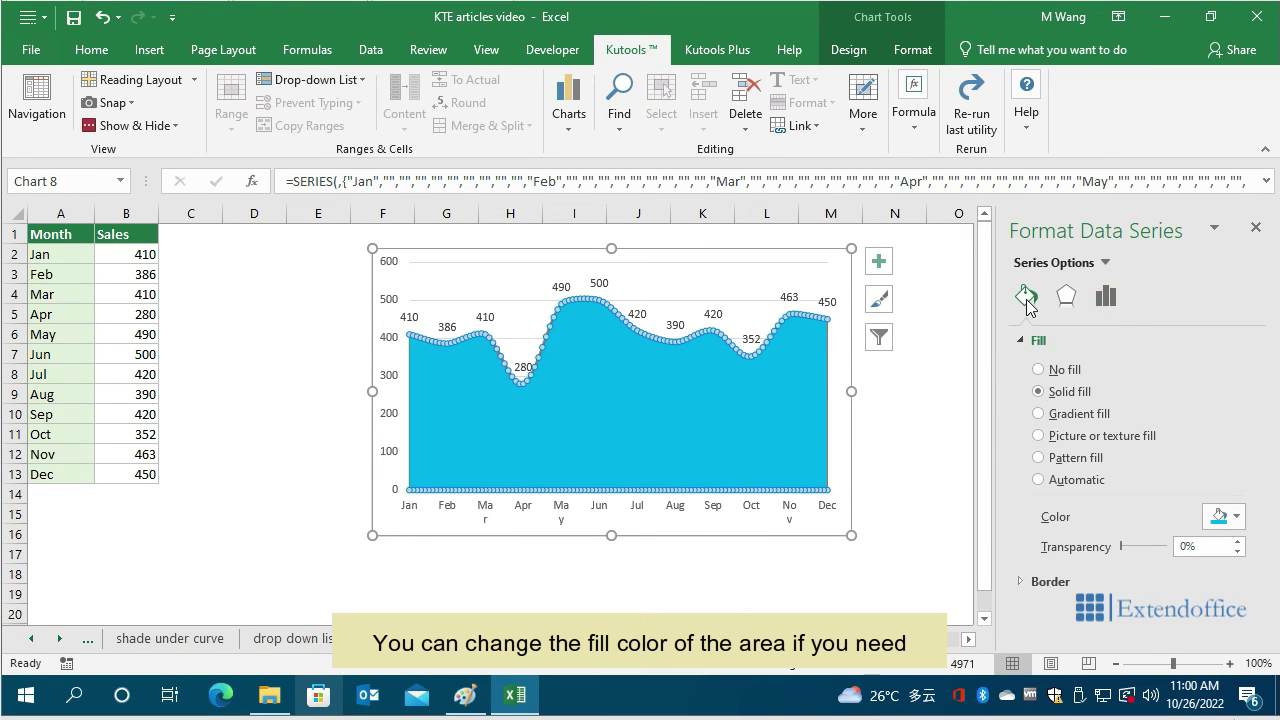
pyautogui.click(1080, 417)
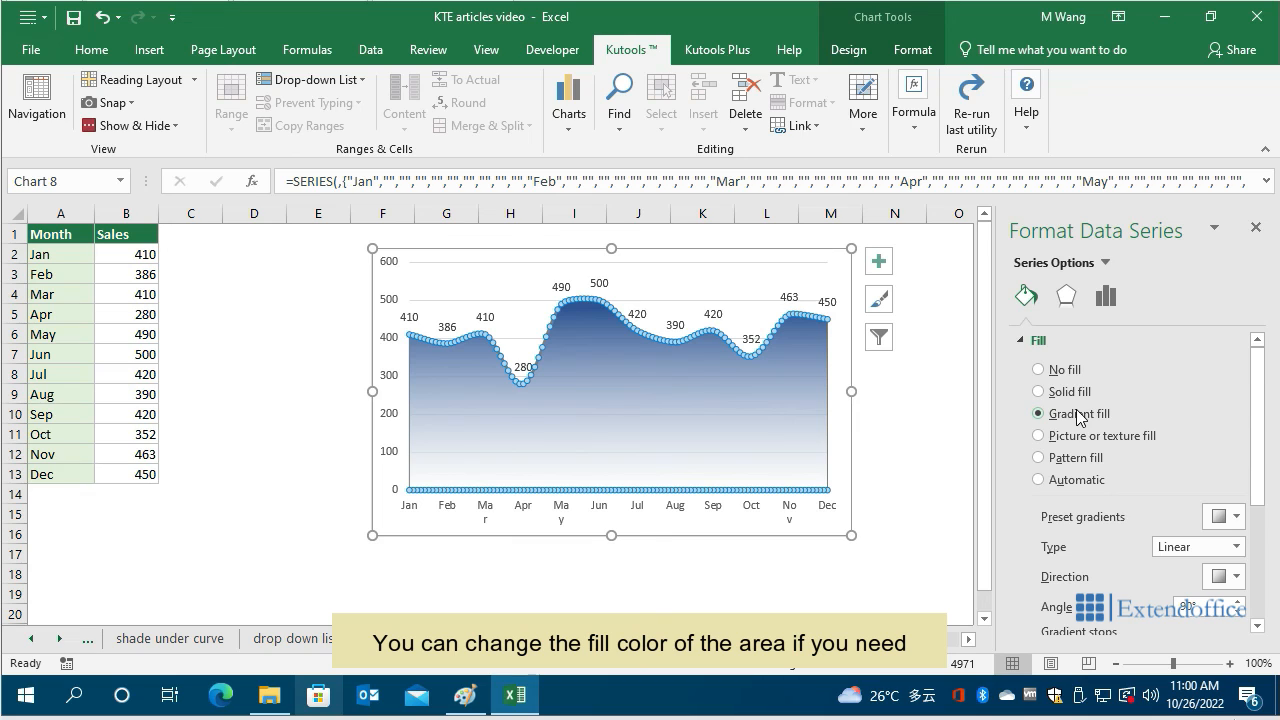
pyautogui.scroll(-3, 1116, 470)
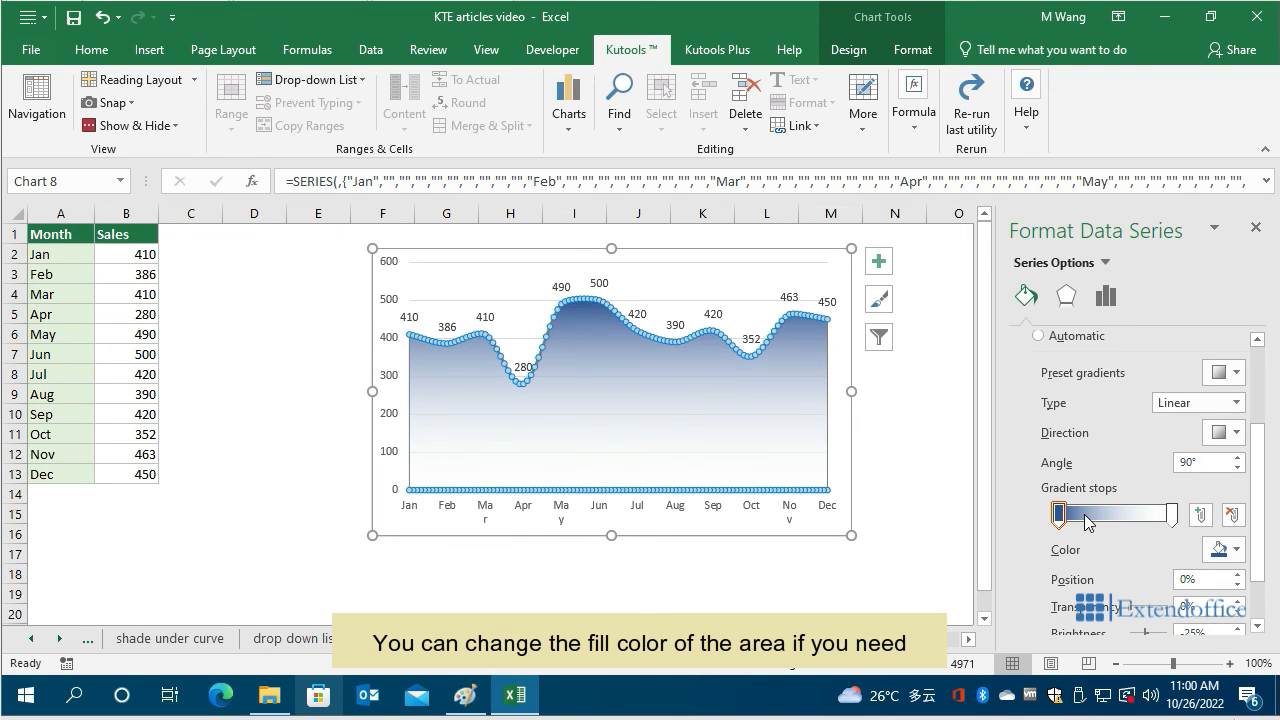
pyautogui.moveTo(1256, 527); pyautogui.dragTo(1262, 566)
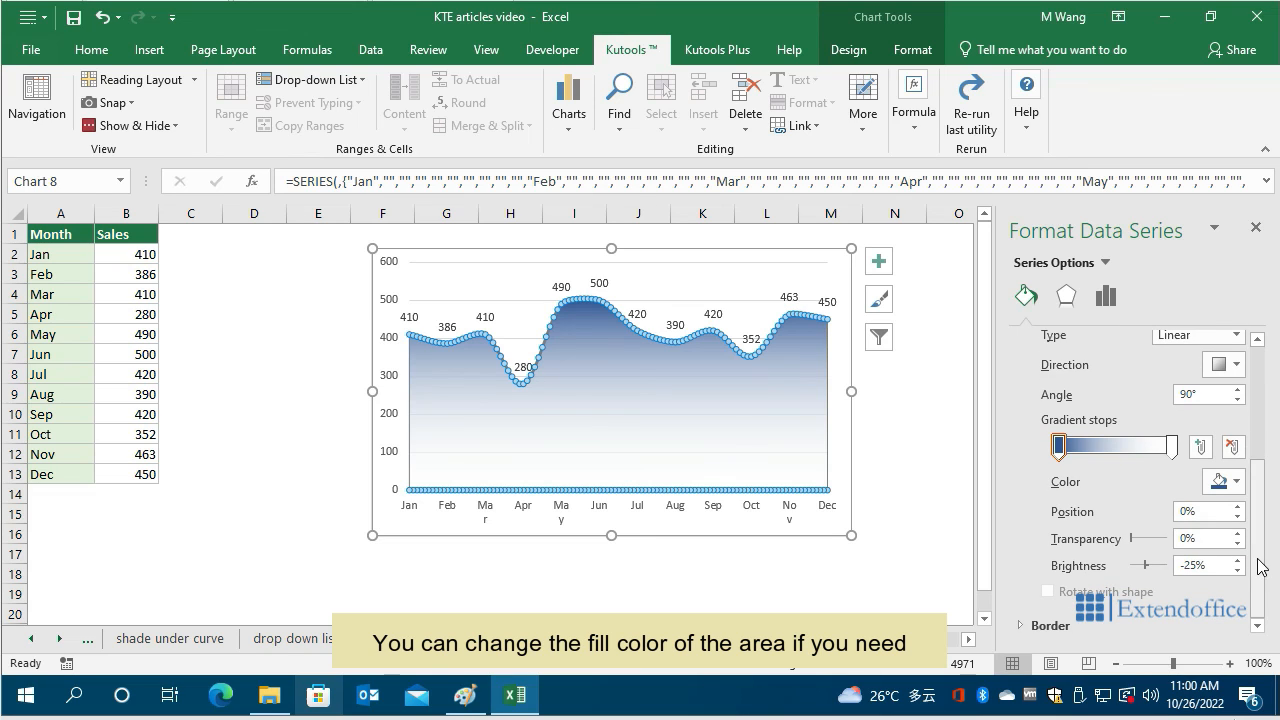
pyautogui.click(934, 487)
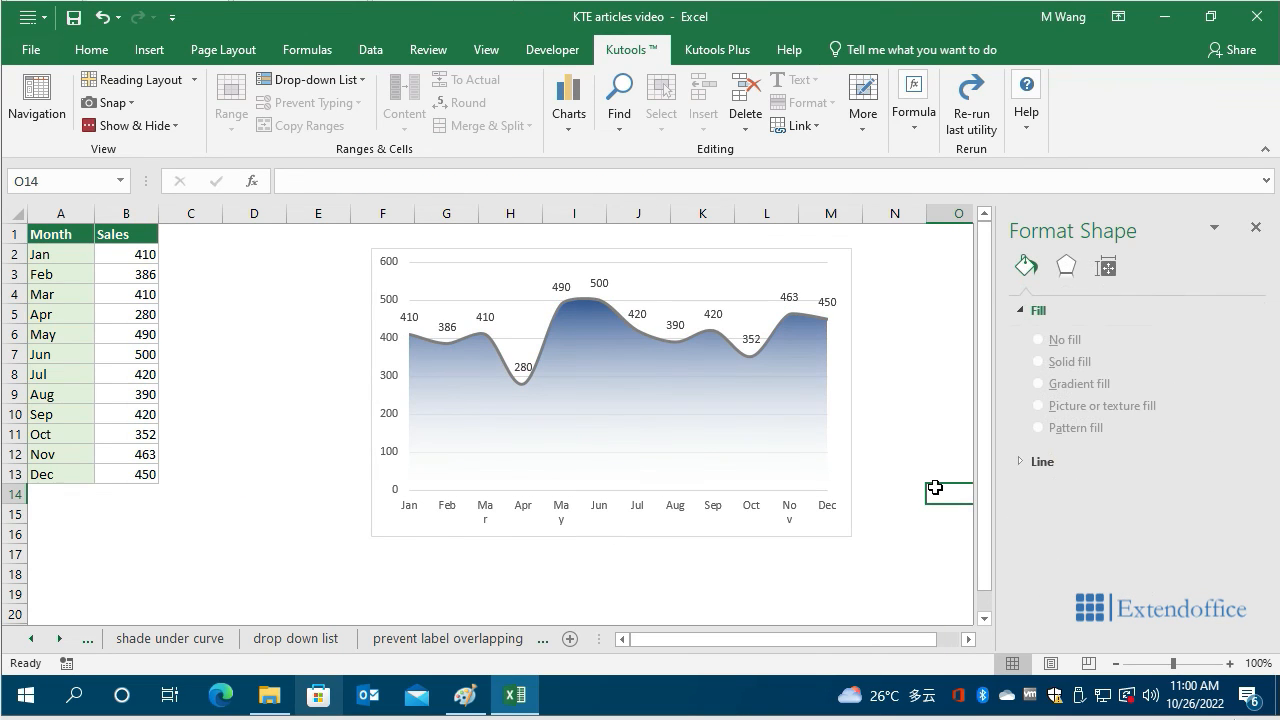